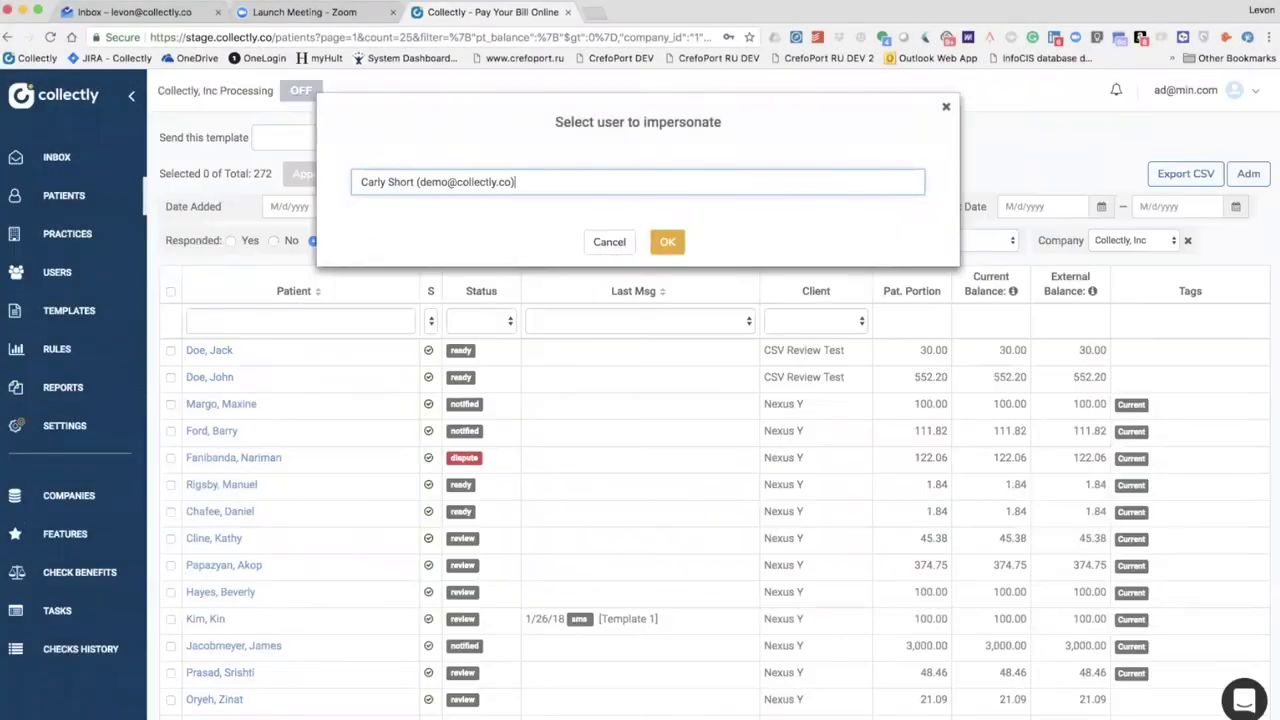
pyautogui.press('Return')
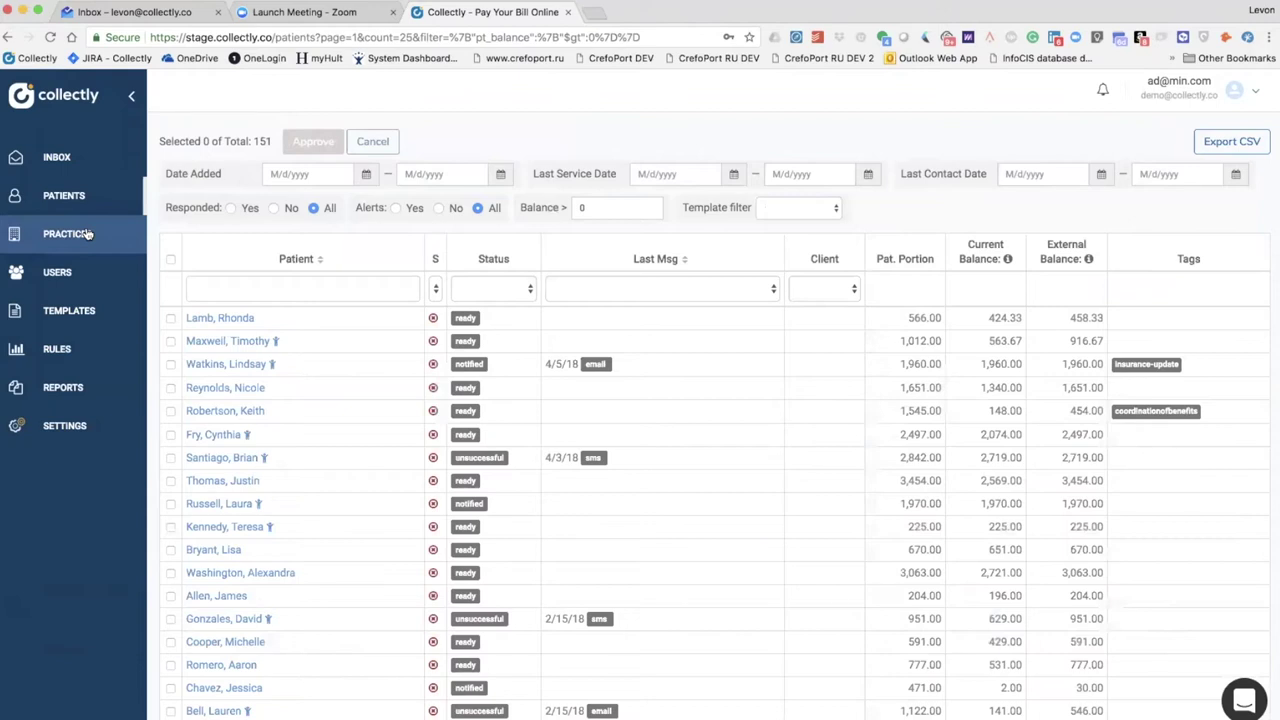
# Create new Practice #102, choose DrChrono as its billing software, and start connecting it
pyautogui.click(111, 234)
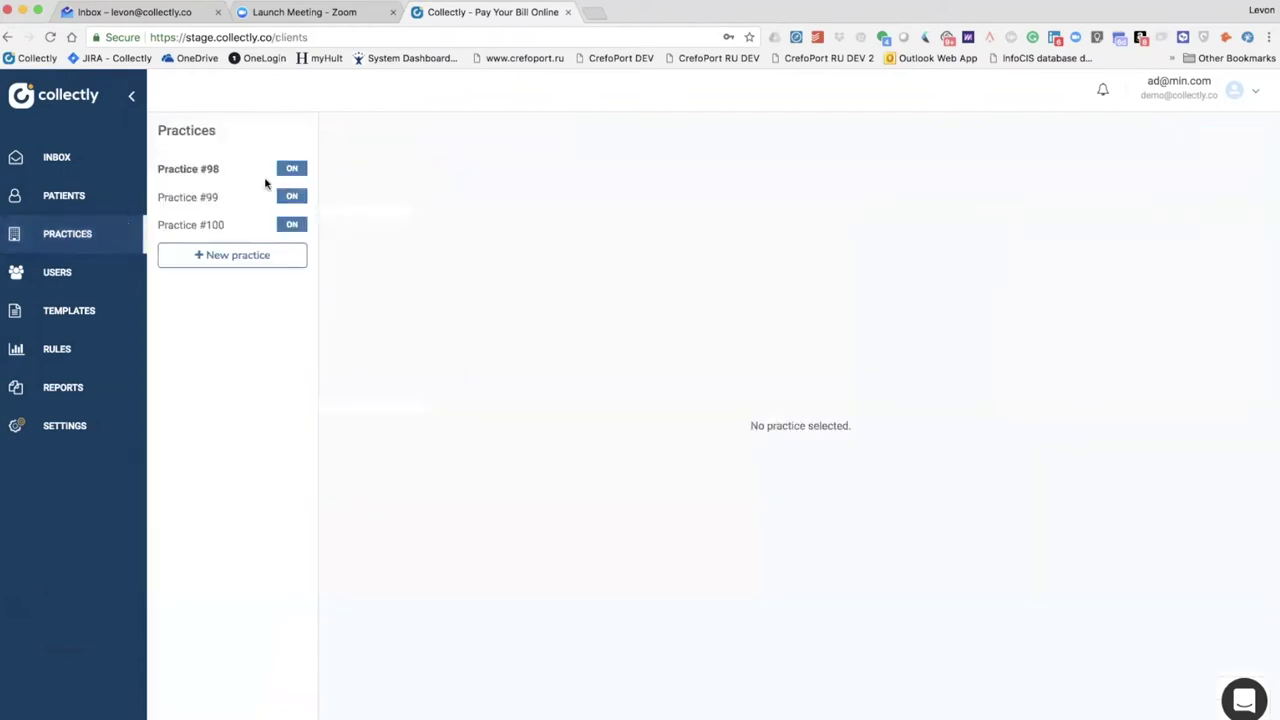
pyautogui.click(266, 178)
pyautogui.click(216, 257)
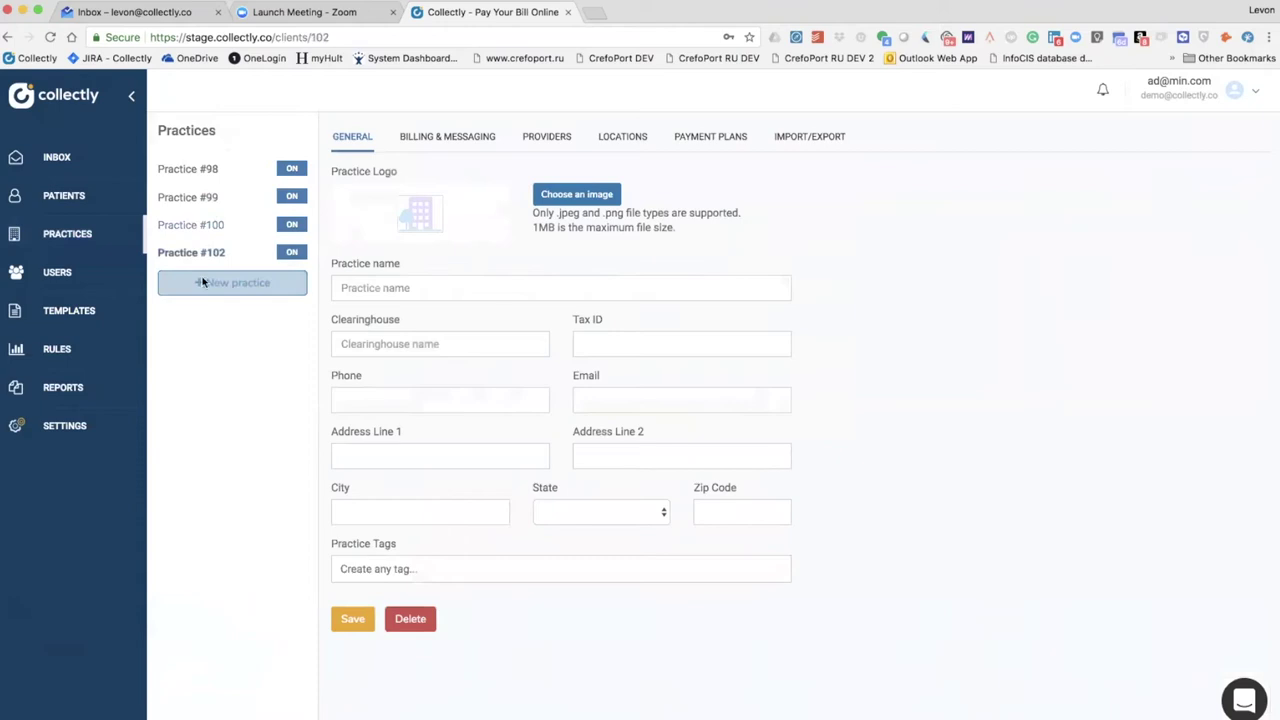
pyautogui.click(457, 138)
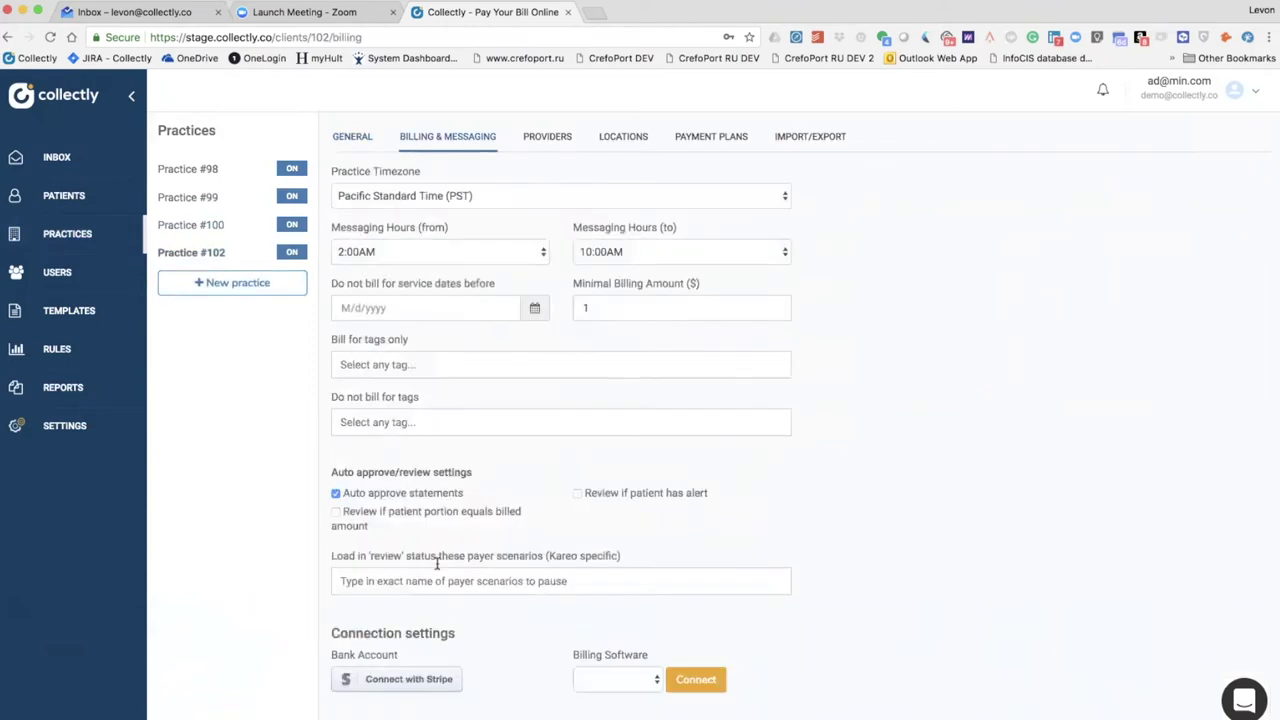
pyautogui.click(634, 684)
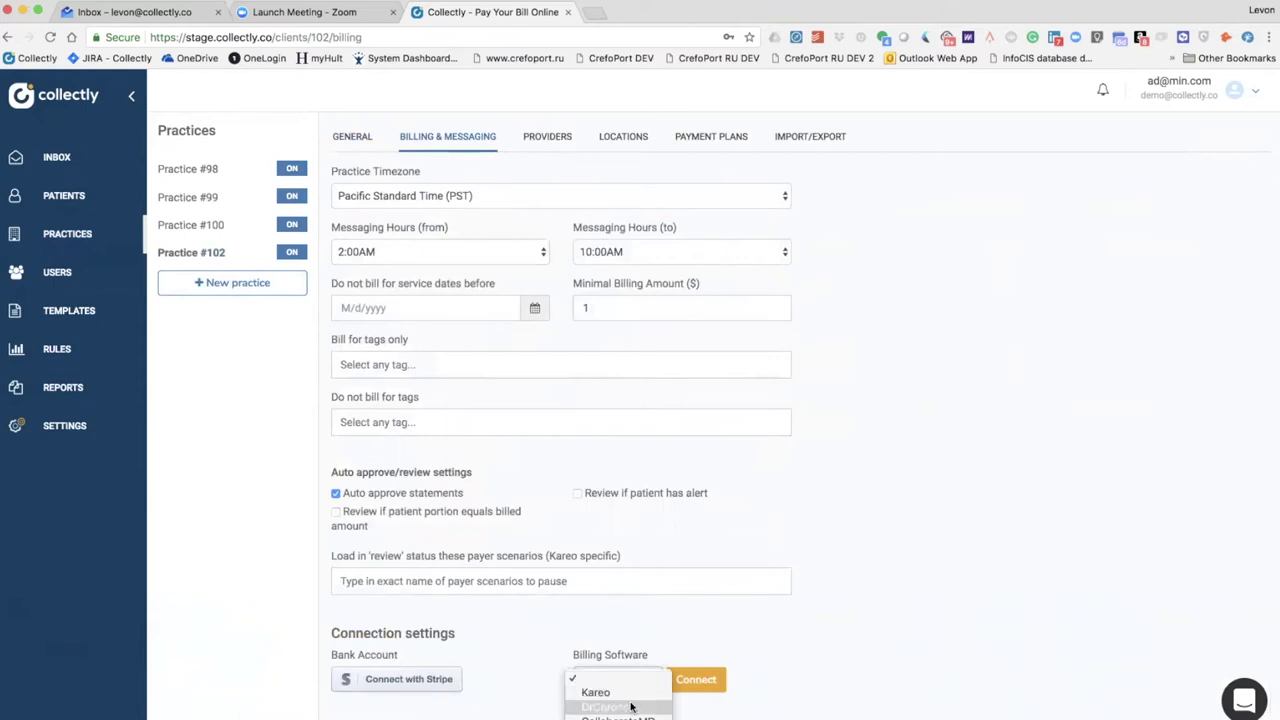
pyautogui.click(631, 707)
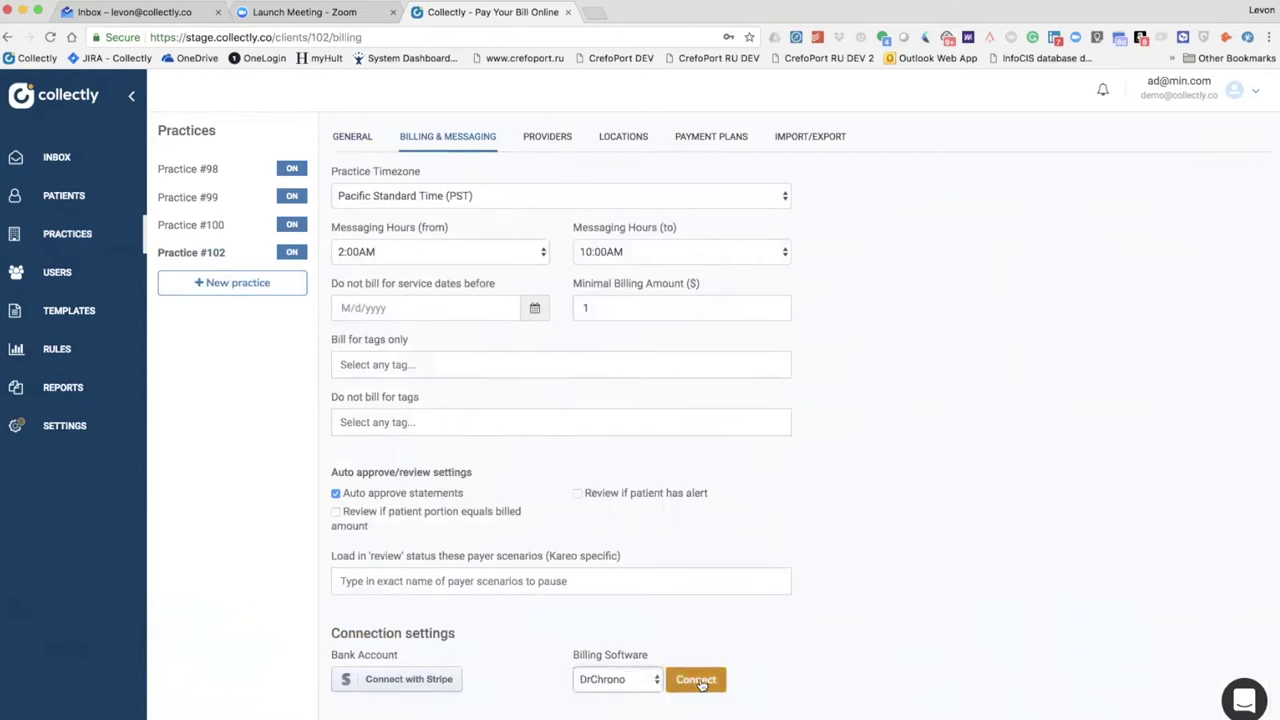
pyautogui.click(697, 680)
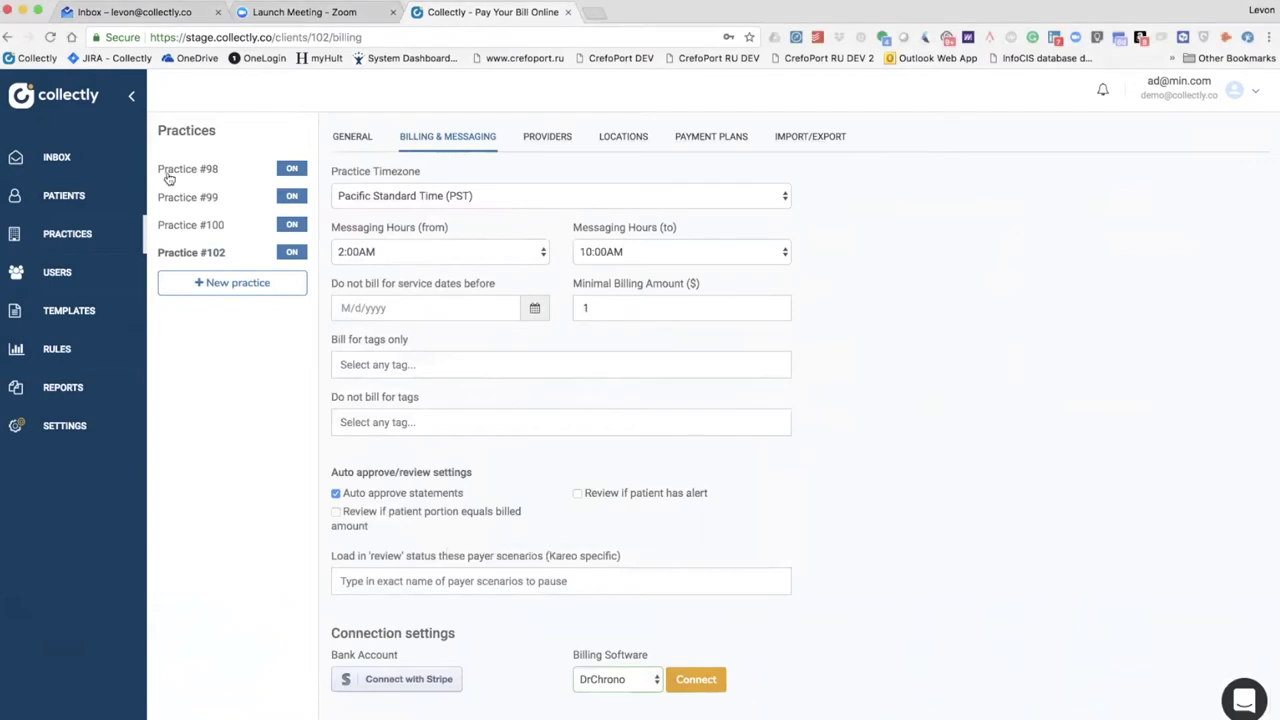
pyautogui.click(82, 196)
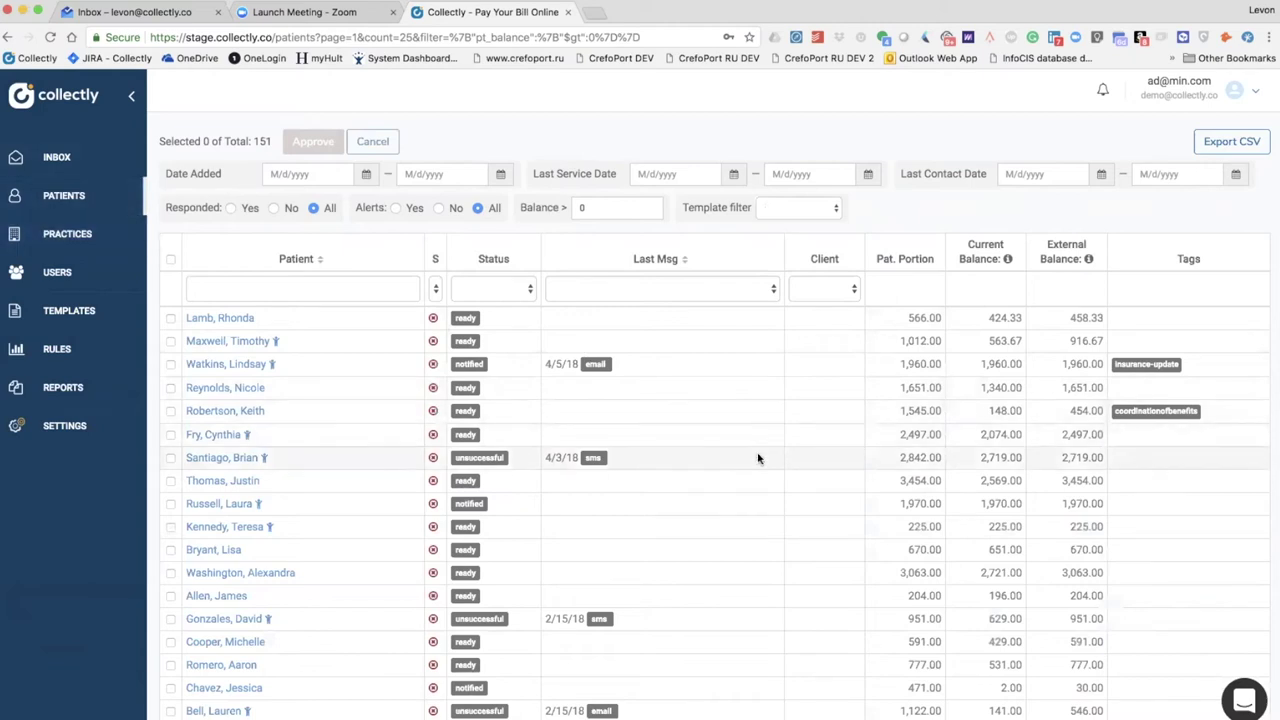
# Scroll the patients table to locate the notified patient tagged insurance-update
pyautogui.scroll(-3, 758, 458)
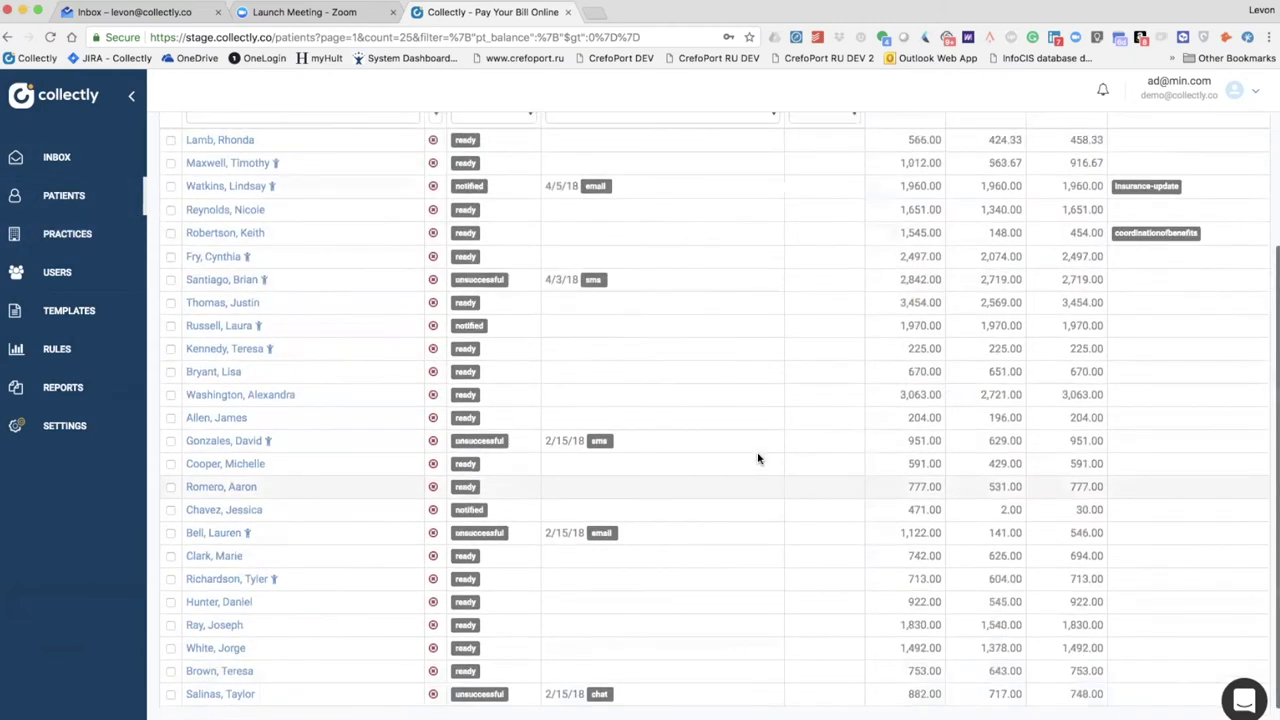
pyautogui.scroll(3, 758, 458)
pyautogui.scroll(-2, 758, 458)
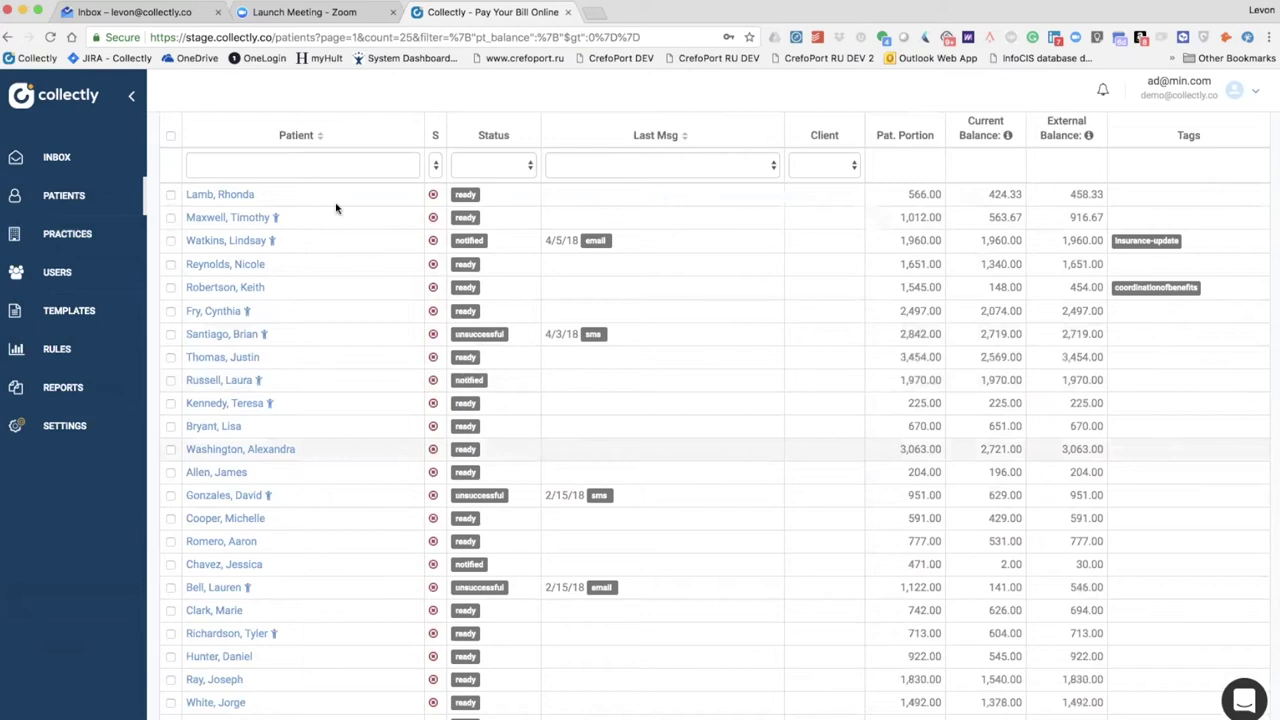
pyautogui.click(263, 242)
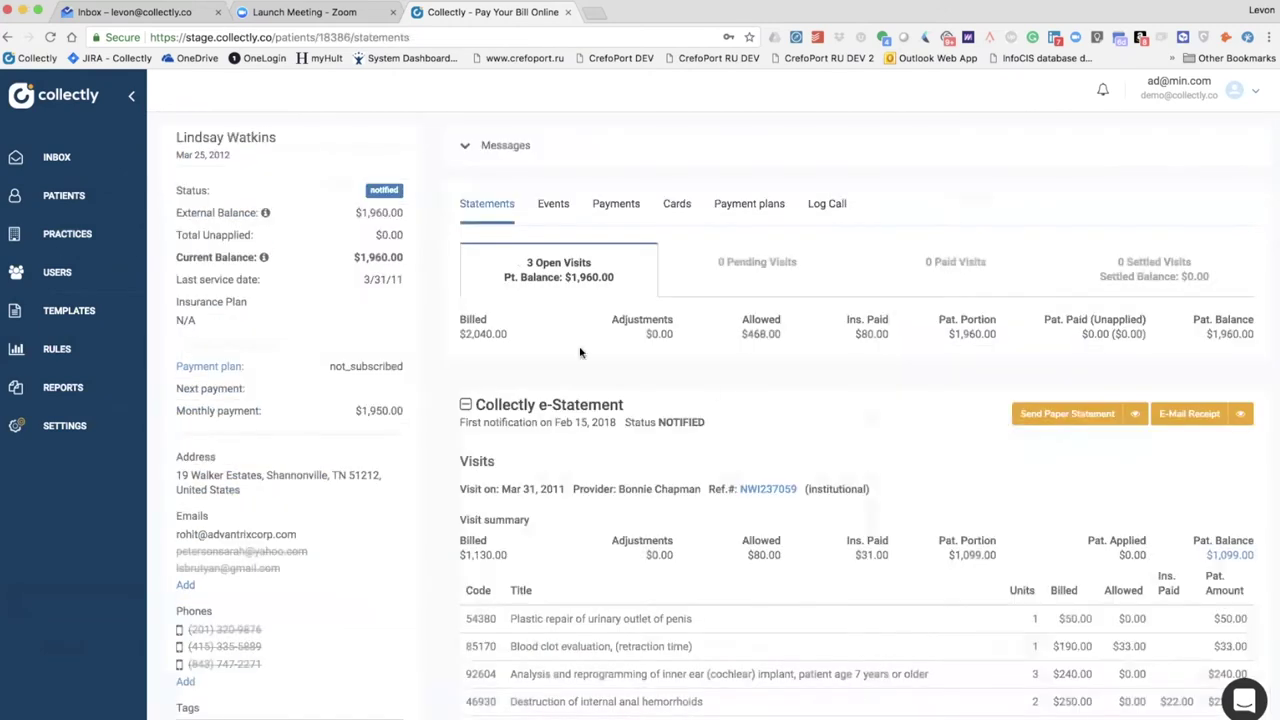
pyautogui.scroll(-1, 709, 388)
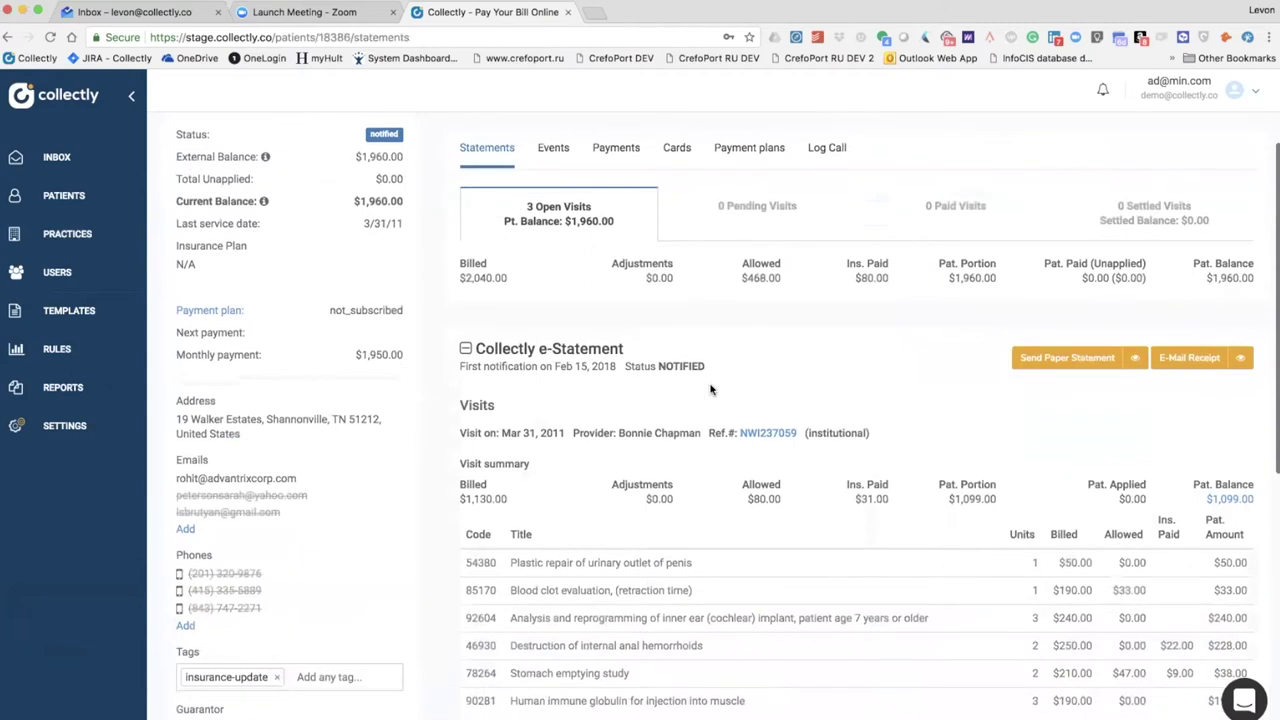
pyautogui.scroll(1, 711, 390)
pyautogui.scroll(1, 710, 390)
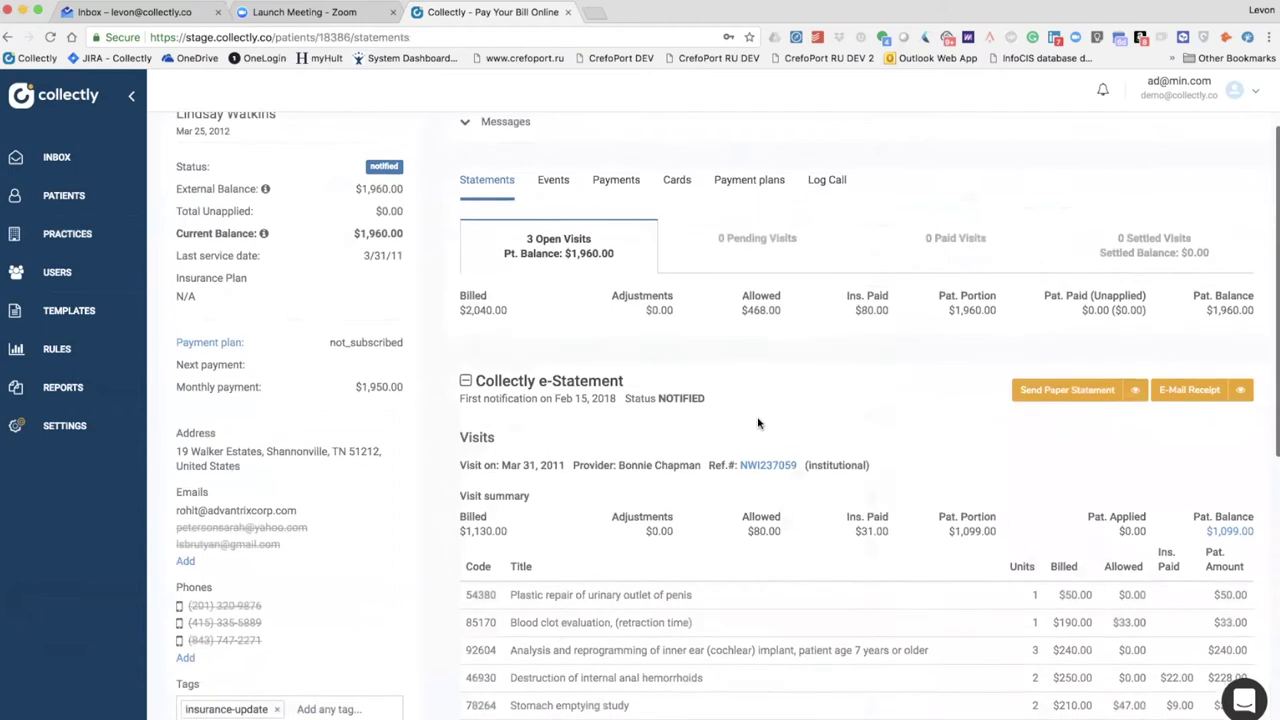
pyautogui.scroll(-3, 758, 423)
pyautogui.scroll(-4, 843, 432)
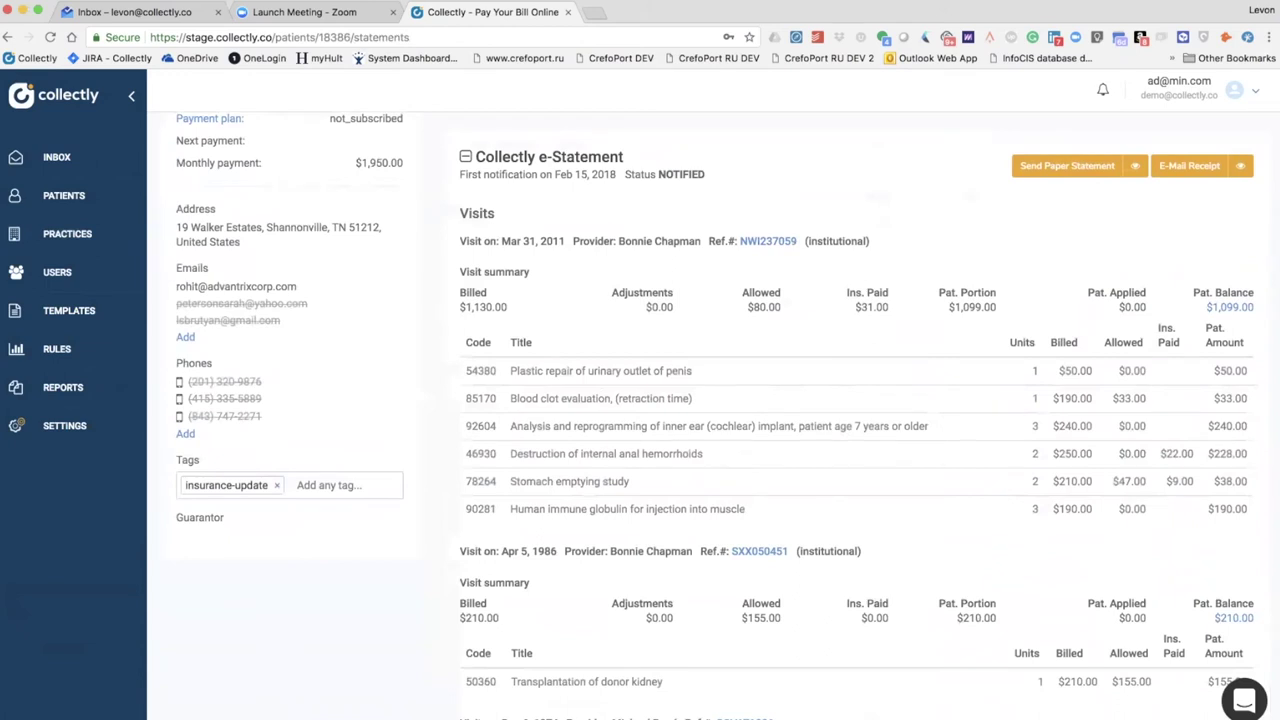
pyautogui.scroll(-5, 297, 423)
pyautogui.scroll(12, 297, 423)
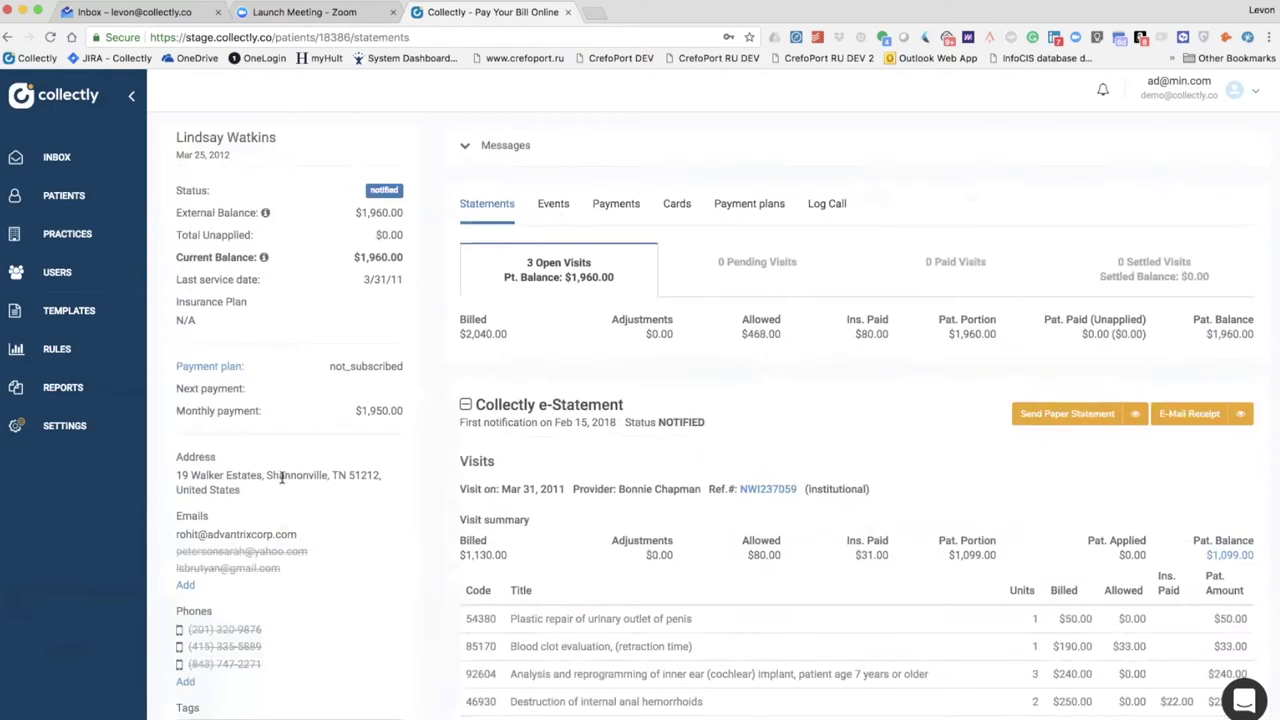
pyautogui.moveTo(388, 567)
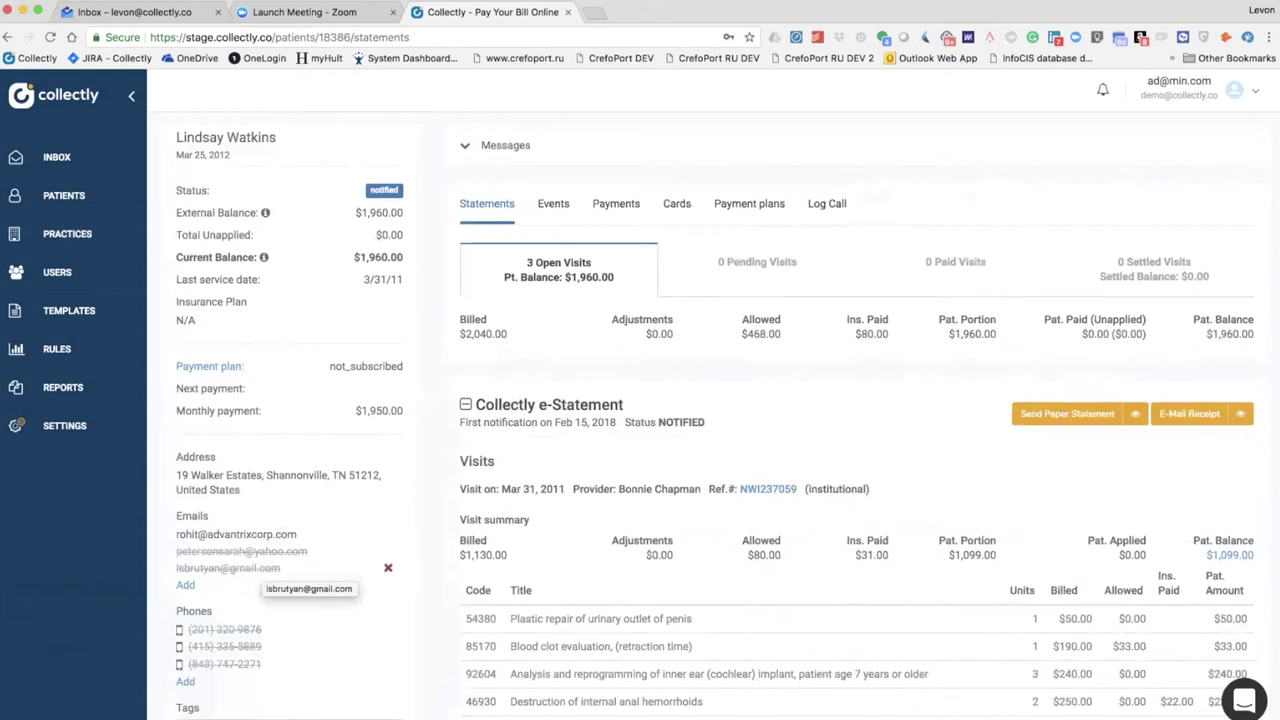
pyautogui.moveTo(300, 629)
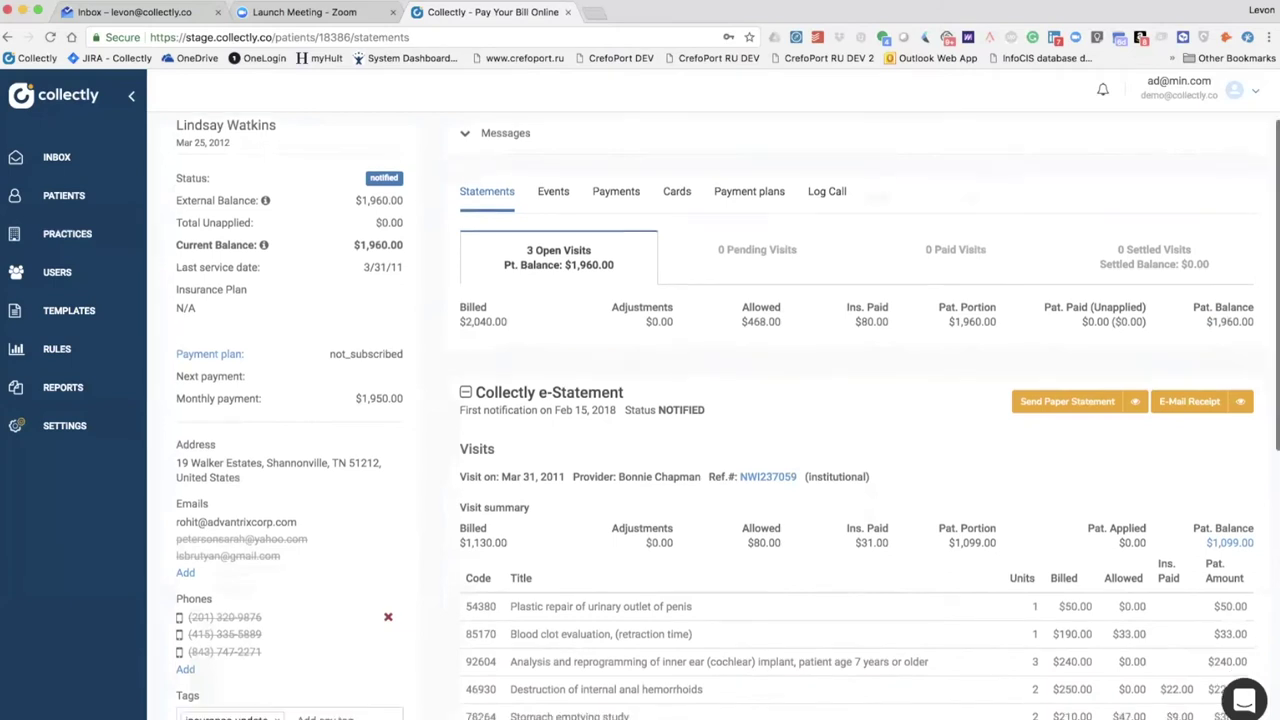
# Scroll through the e-Statement to review the new $1,960.00 bill
pyautogui.scroll(-2, 728, 419)
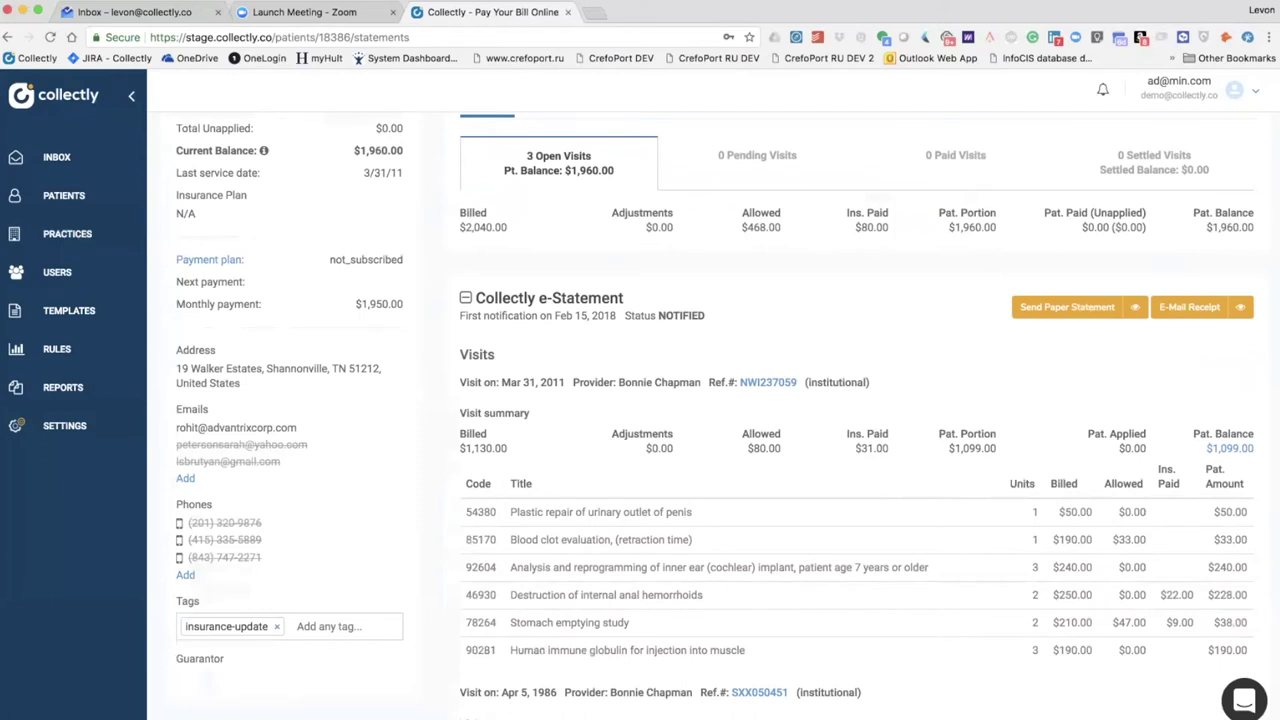
pyautogui.scroll(2, 388, 630)
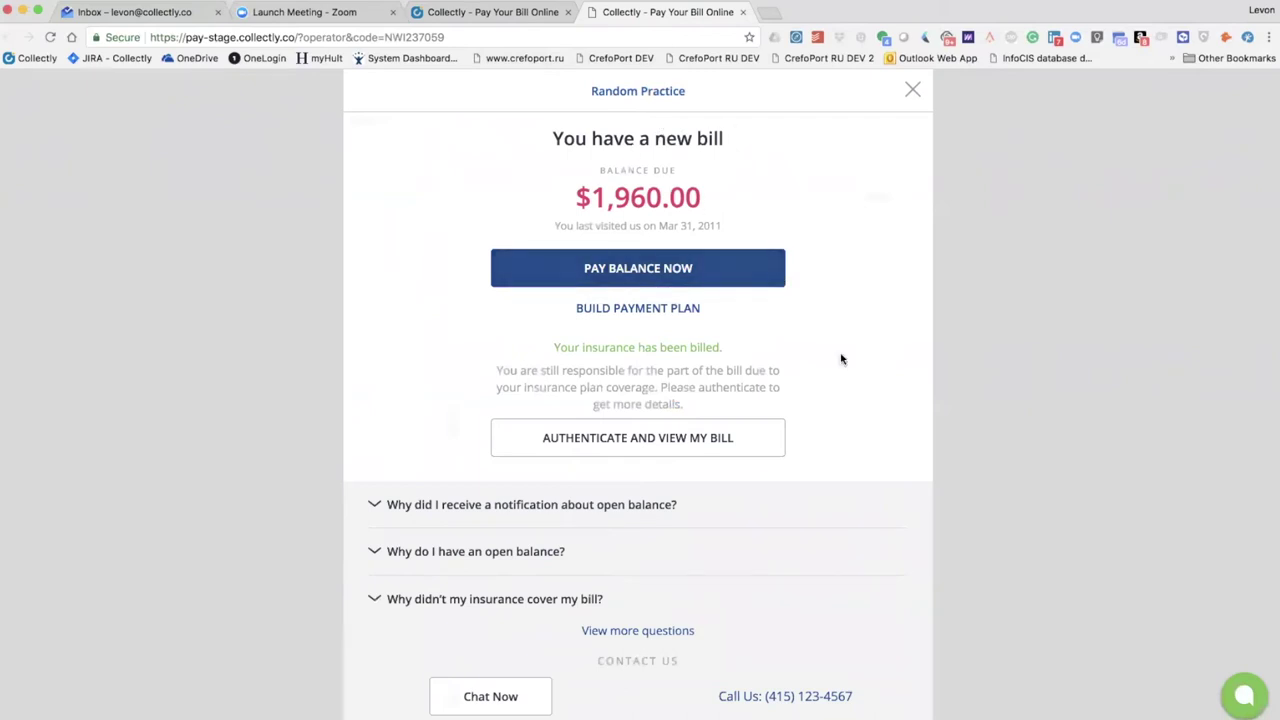
pyautogui.scroll(-1, 840, 357)
pyautogui.scroll(1, 820, 340)
pyautogui.scroll(-1, 770, 296)
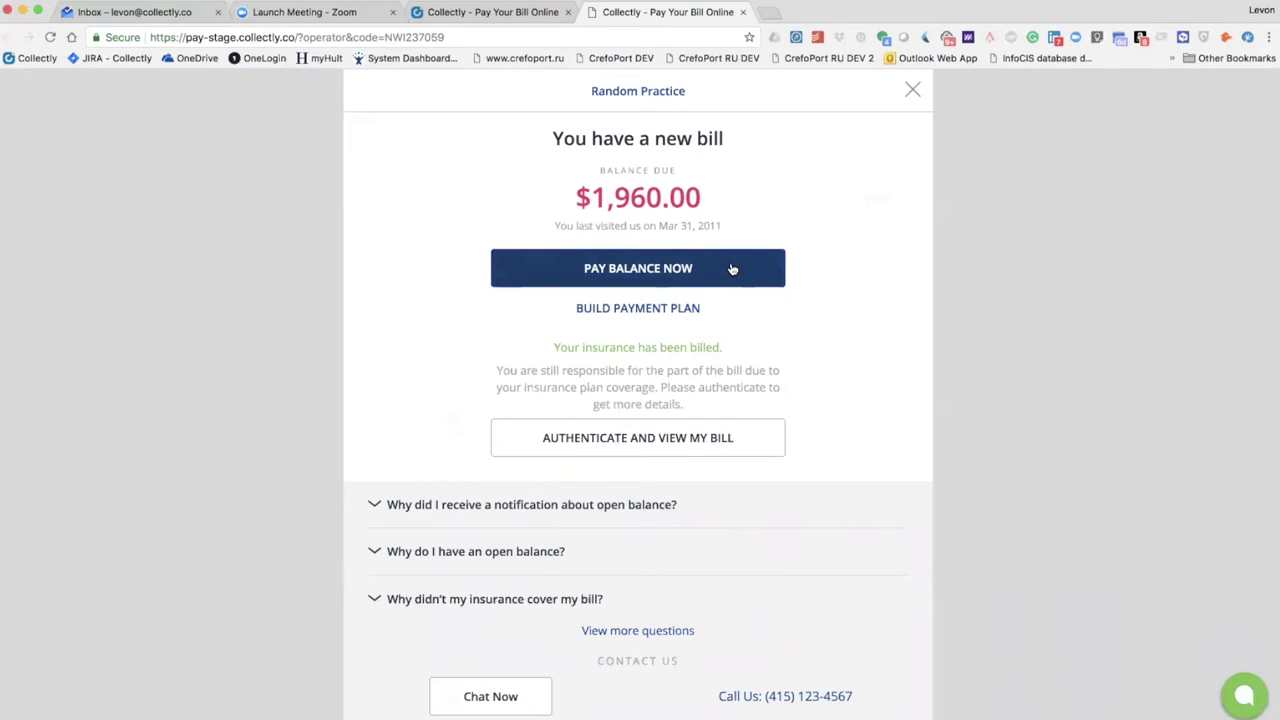
pyautogui.click(732, 268)
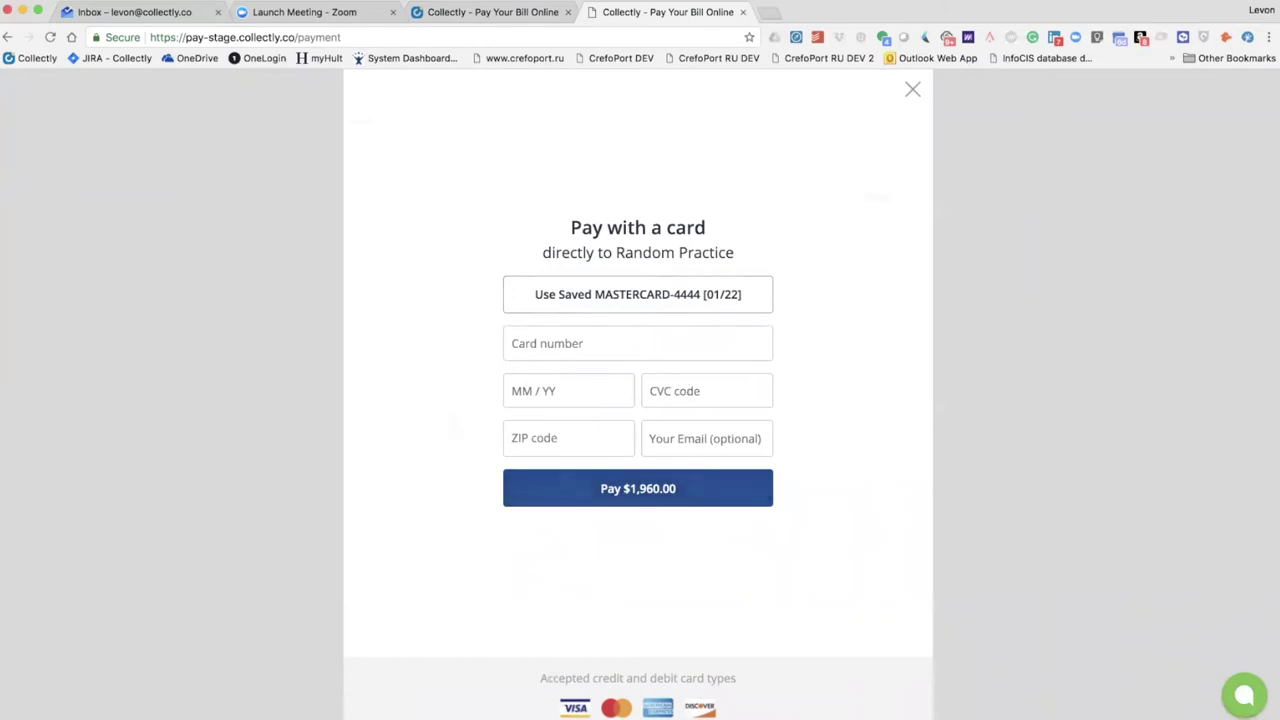
pyautogui.press('super+bracketleft')
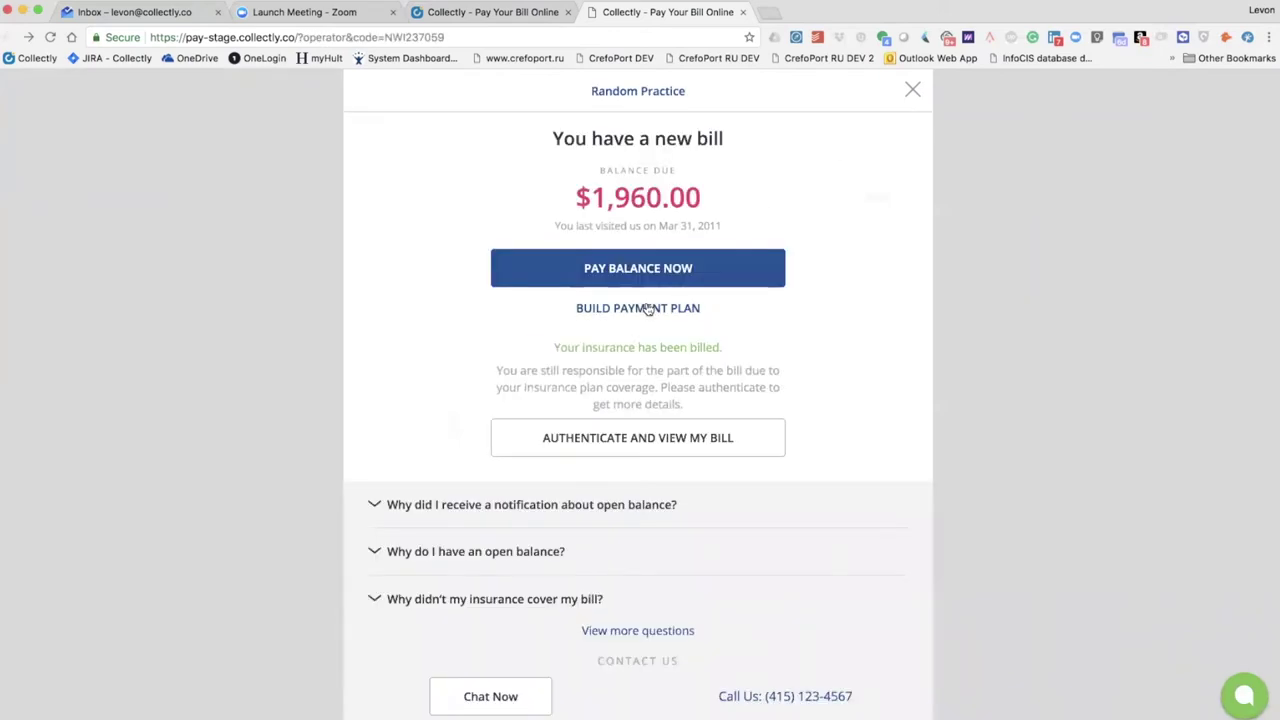
# Start a payment plan and lower today's payment to $200
pyautogui.click(648, 310)
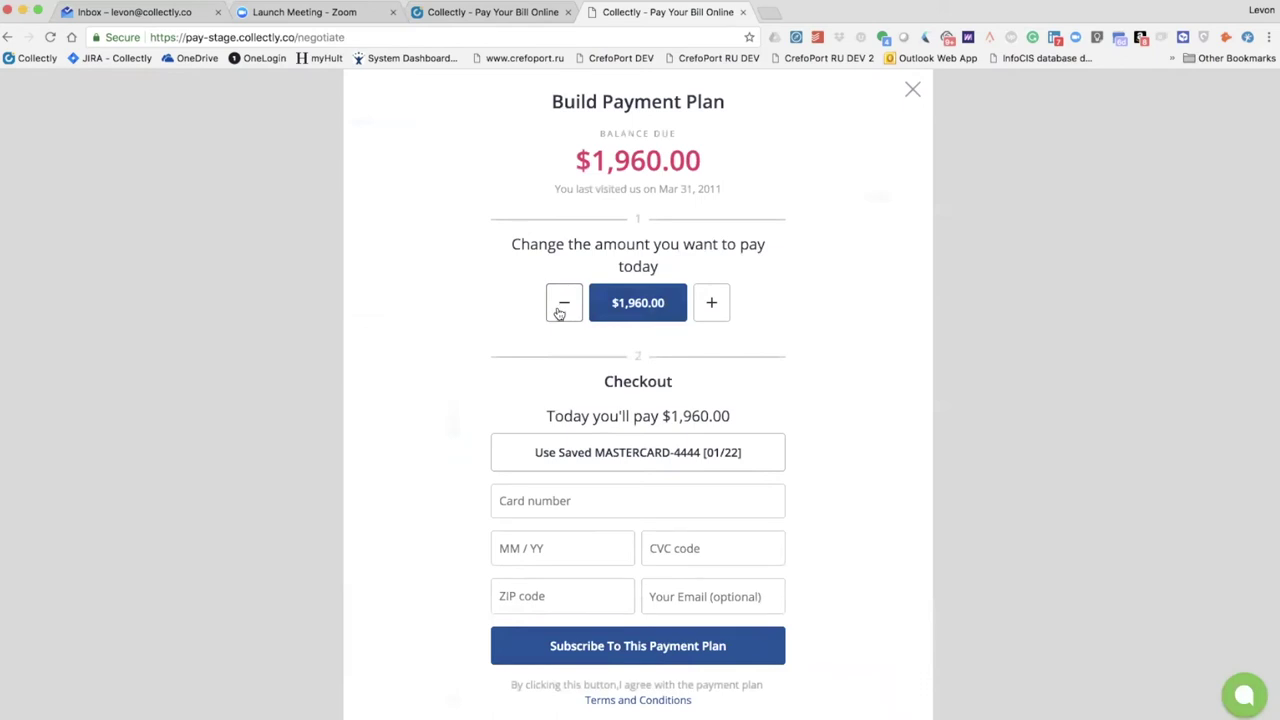
pyautogui.click(562, 310)
pyautogui.click(562, 310)
pyautogui.click(562, 310)
pyautogui.click(562, 310)
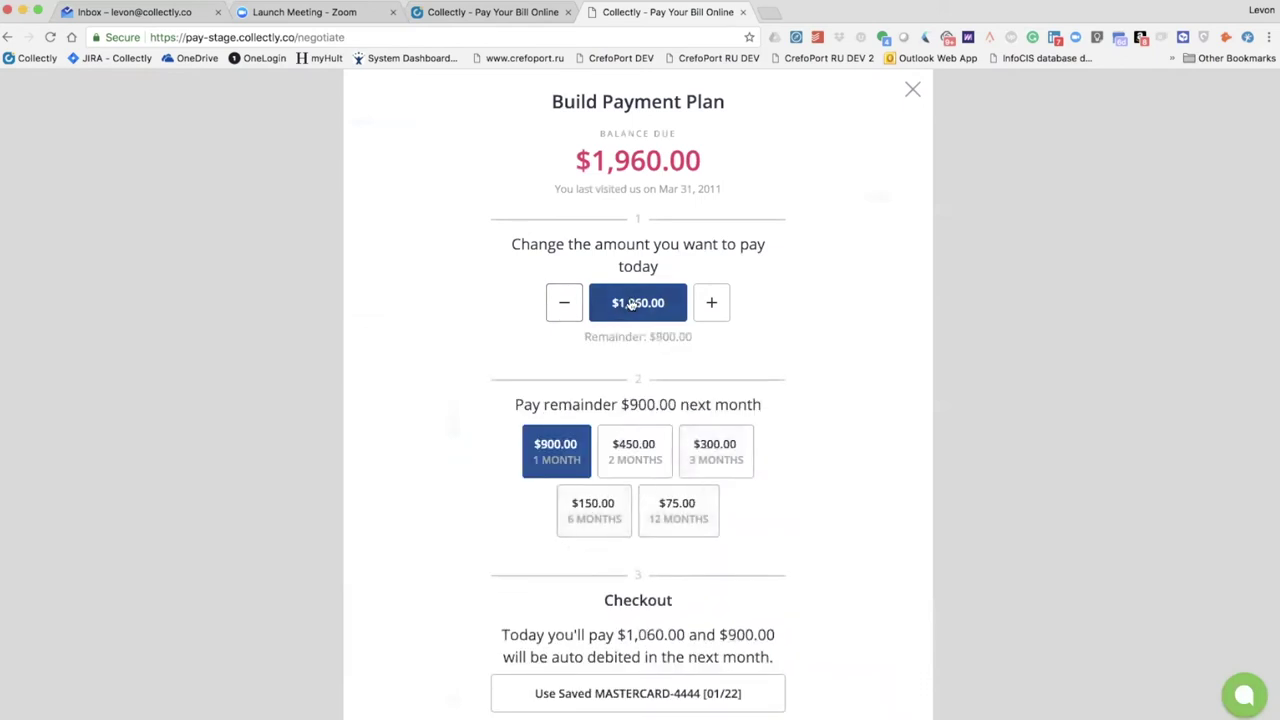
pyautogui.click(631, 305)
pyautogui.write('200')
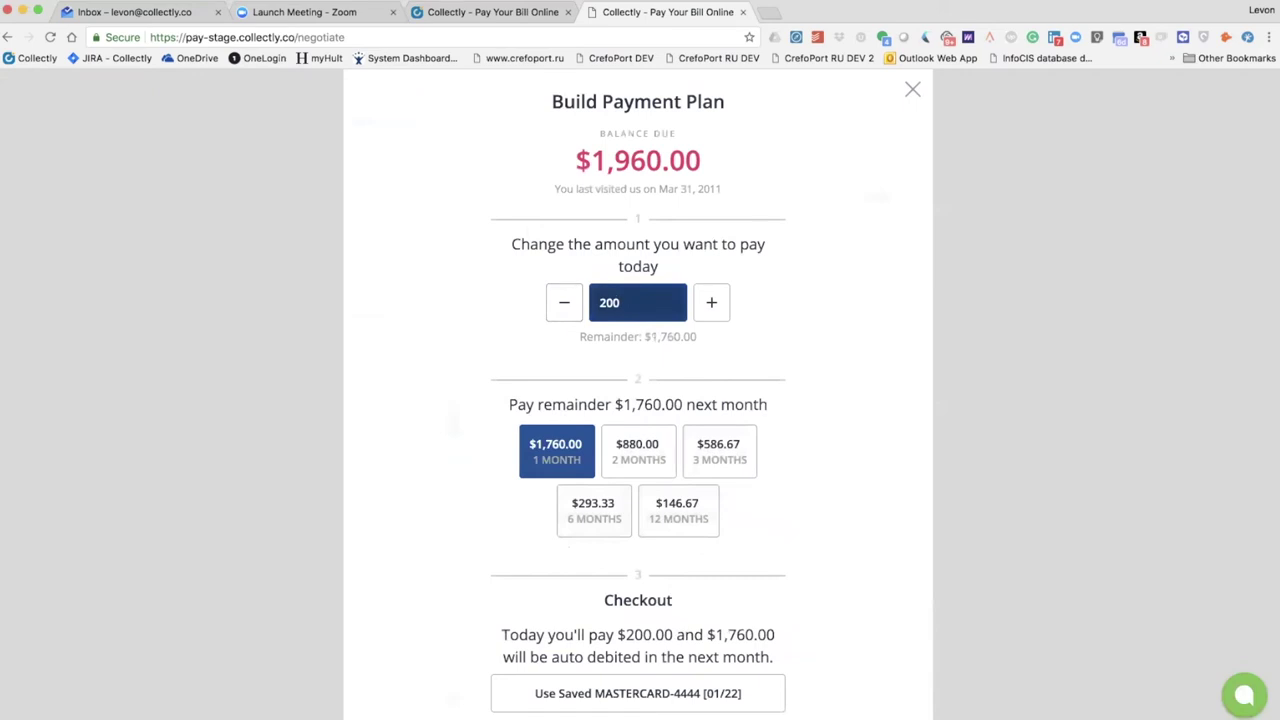
# Spread the remainder over 12 months at $146.67, review checkout, and go back to the bill
pyautogui.click(694, 514)
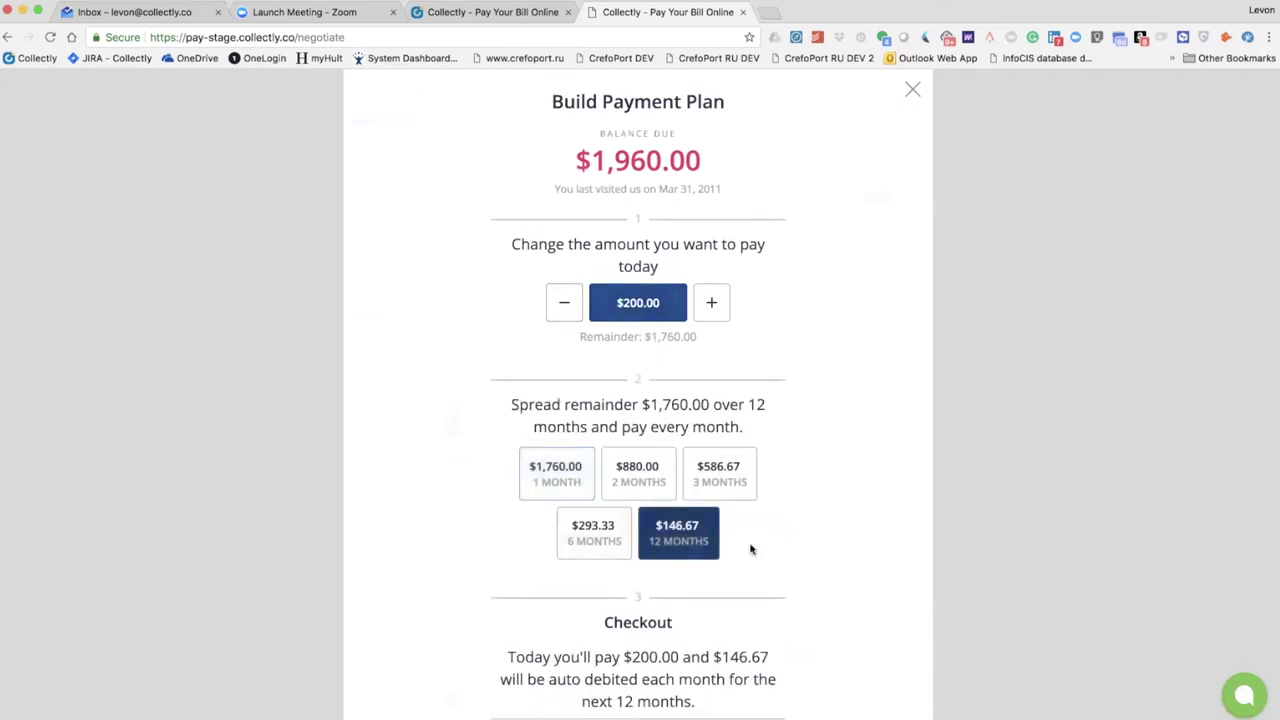
pyautogui.scroll(-5, 751, 549)
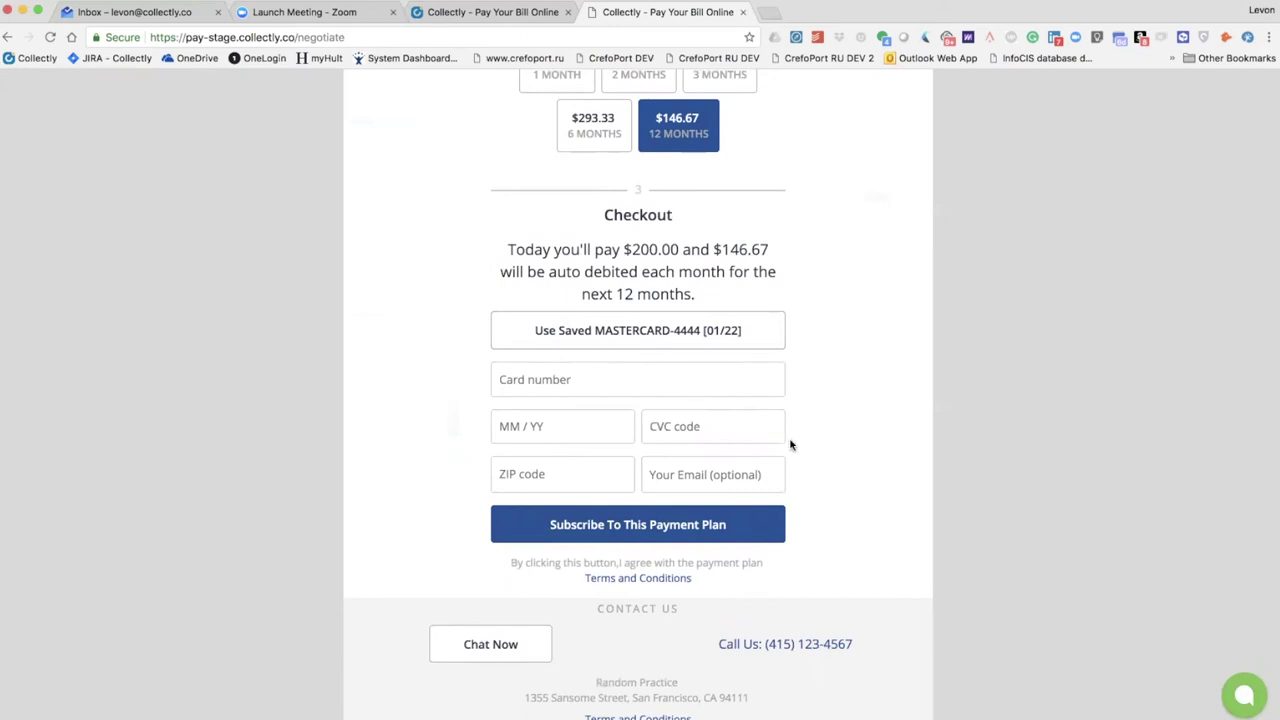
pyautogui.scroll(5, 791, 440)
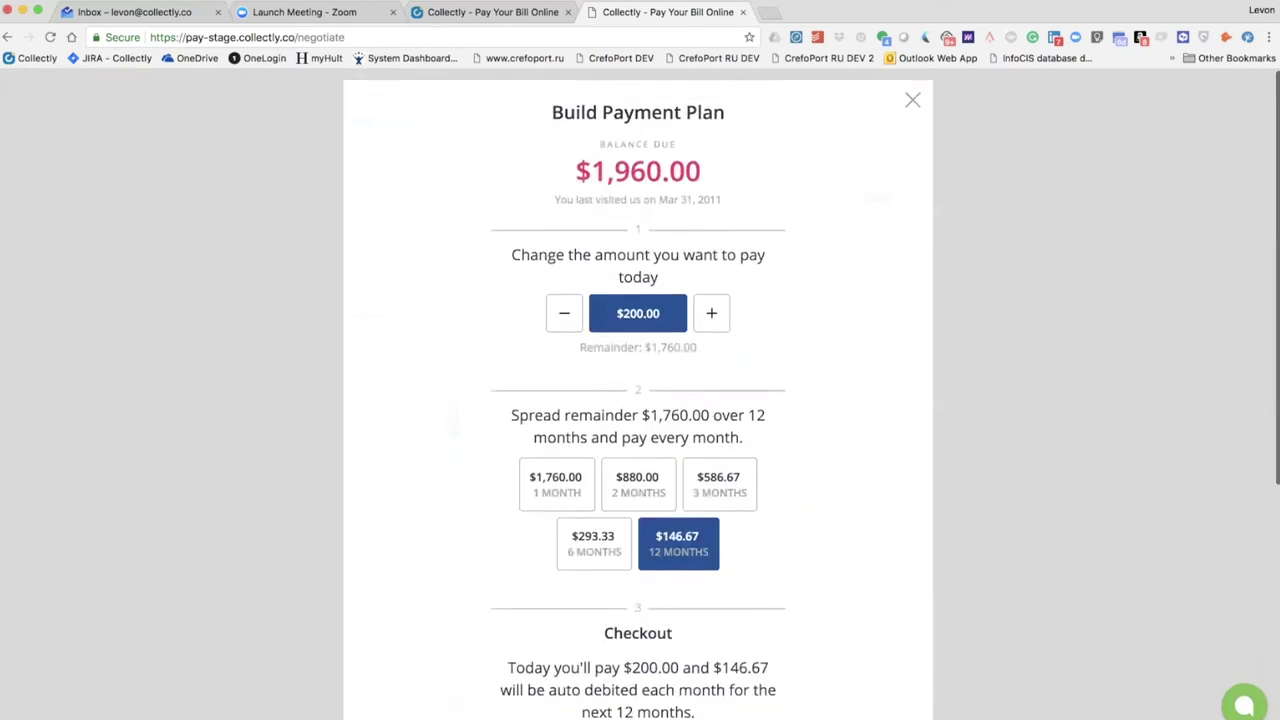
pyautogui.press('super+bracketleft')
pyautogui.scroll(-1, 758, 435)
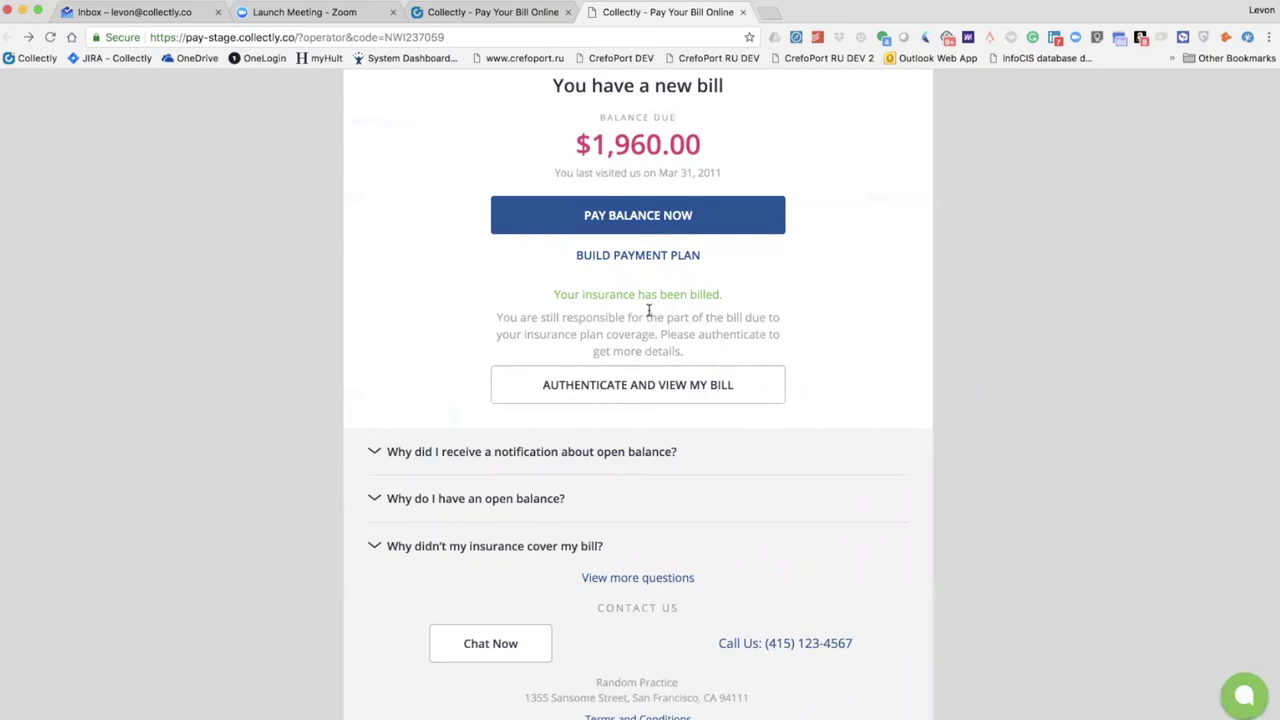
# Authenticate with the autofilled patient last name to open the itemized bill
pyautogui.click(756, 386)
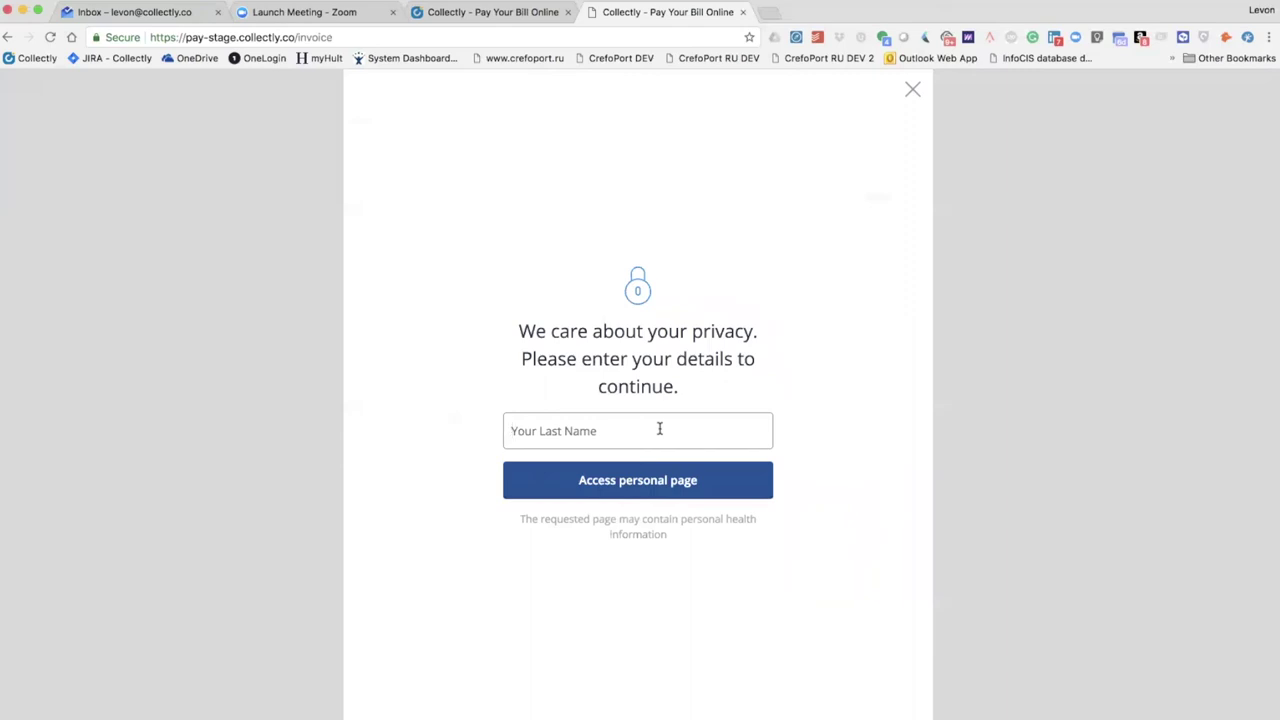
pyautogui.click(659, 428)
pyautogui.click(657, 459)
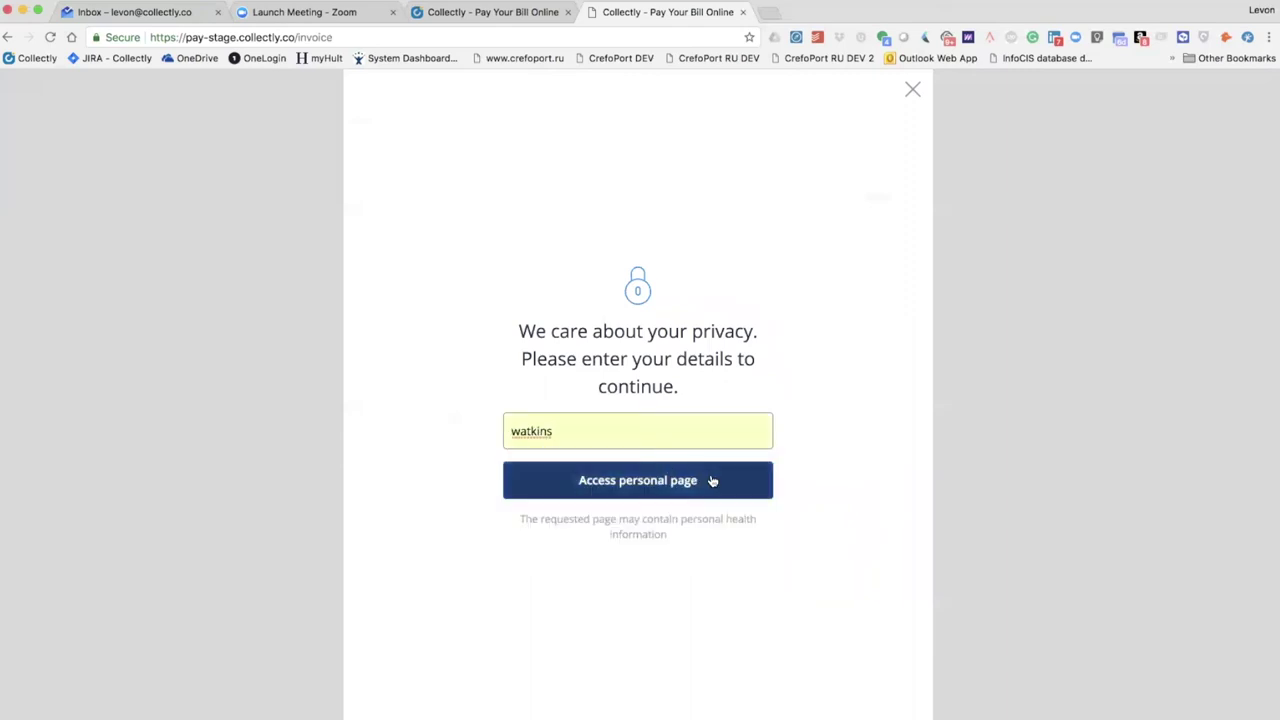
pyautogui.click(710, 481)
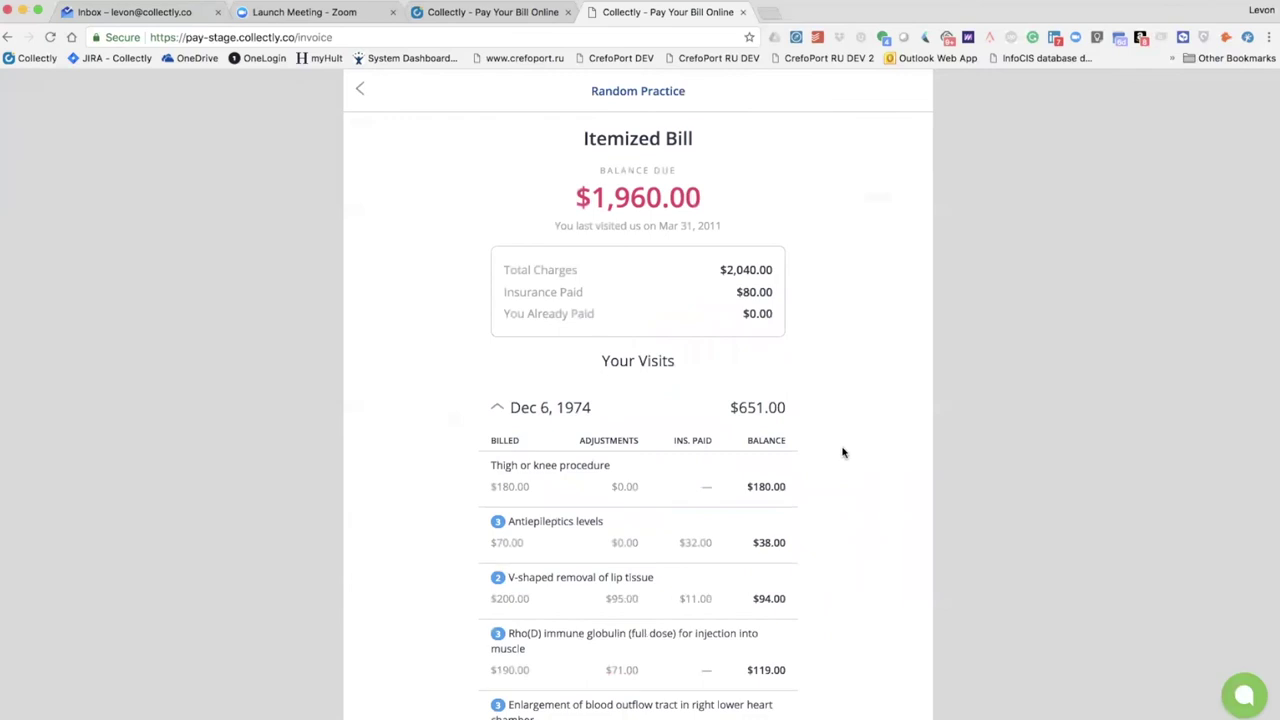
# Expand the Apr 5, 1986 visit and download the bill as a PDF invoice
pyautogui.scroll(-5, 842, 453)
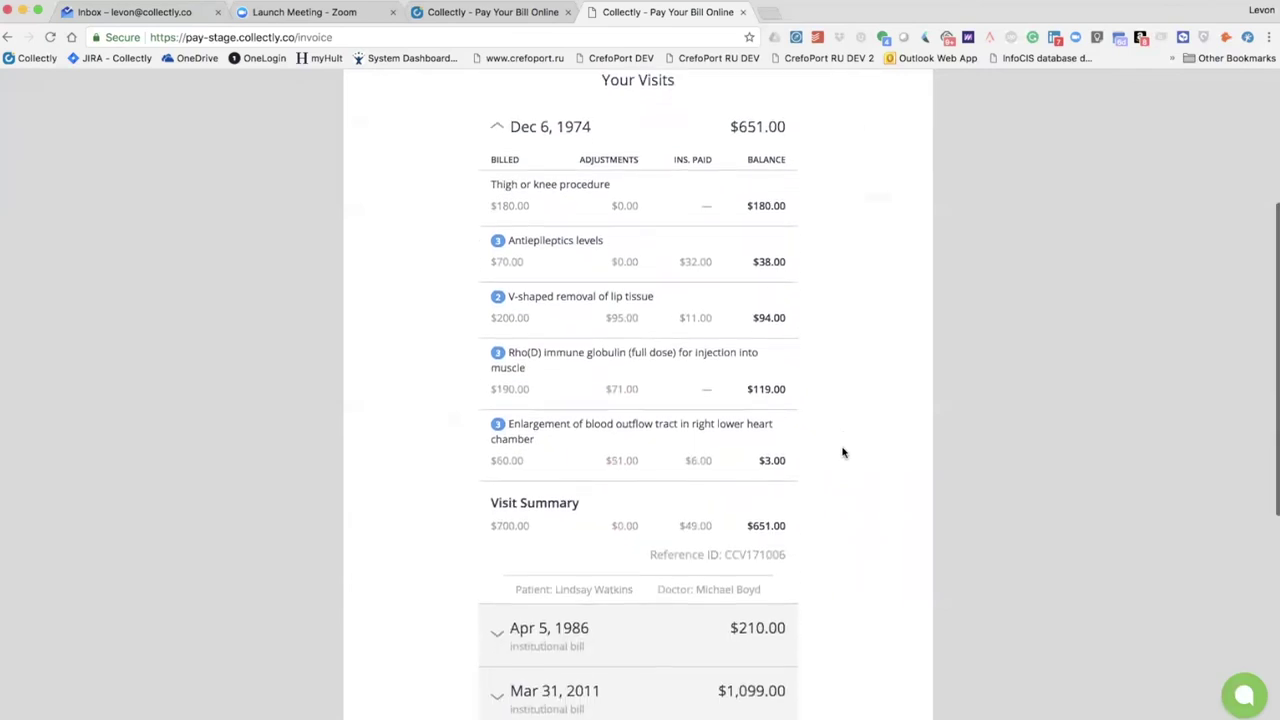
pyautogui.scroll(-5, 842, 453)
pyautogui.click(674, 334)
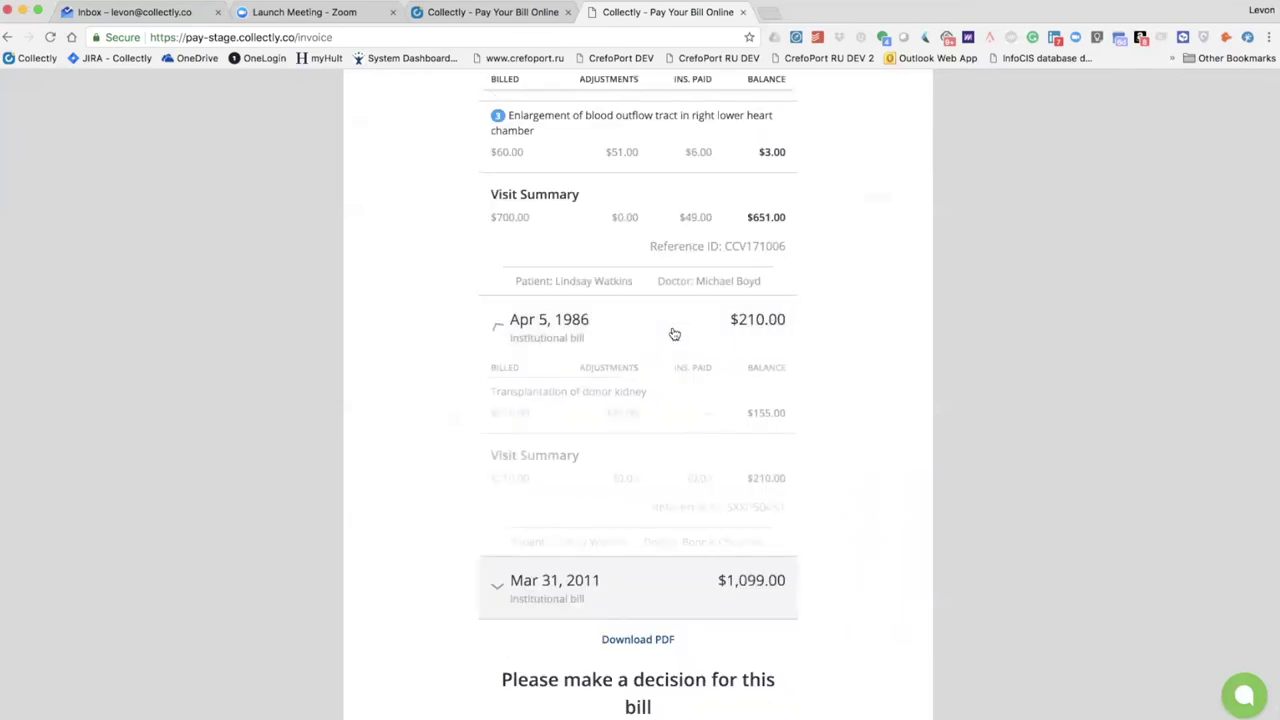
pyautogui.scroll(-4, 686, 429)
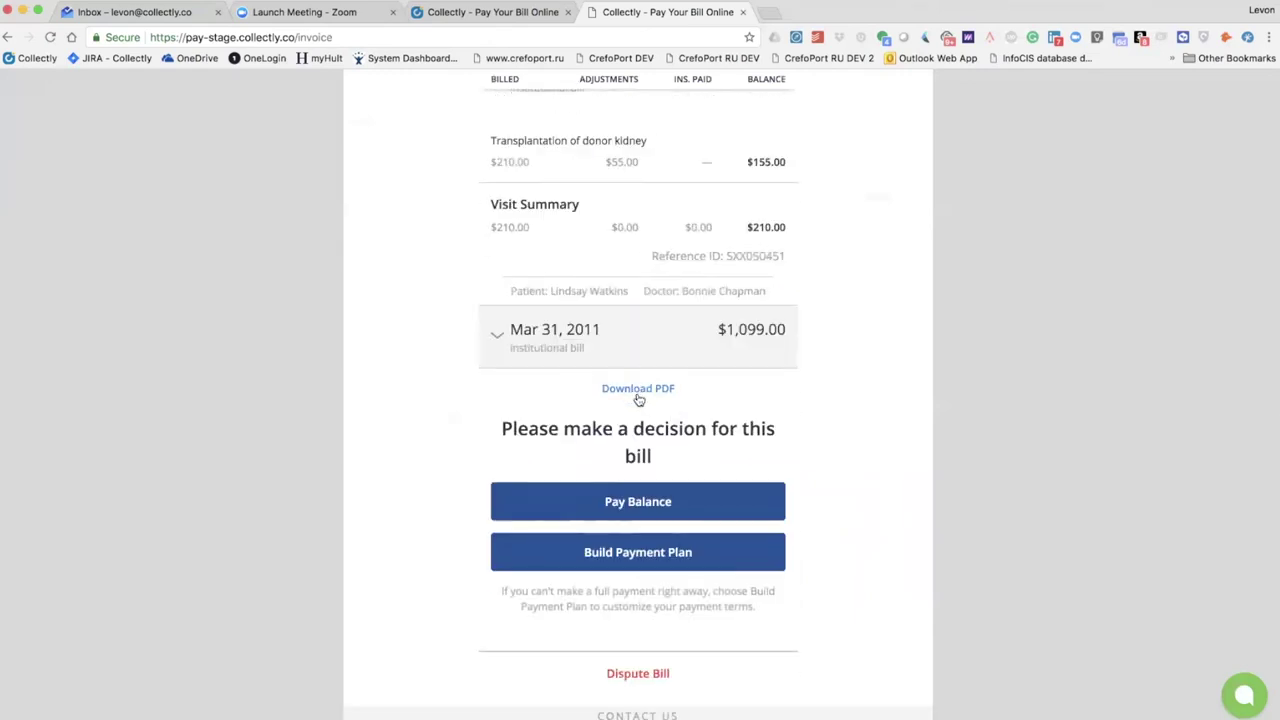
pyautogui.click(638, 398)
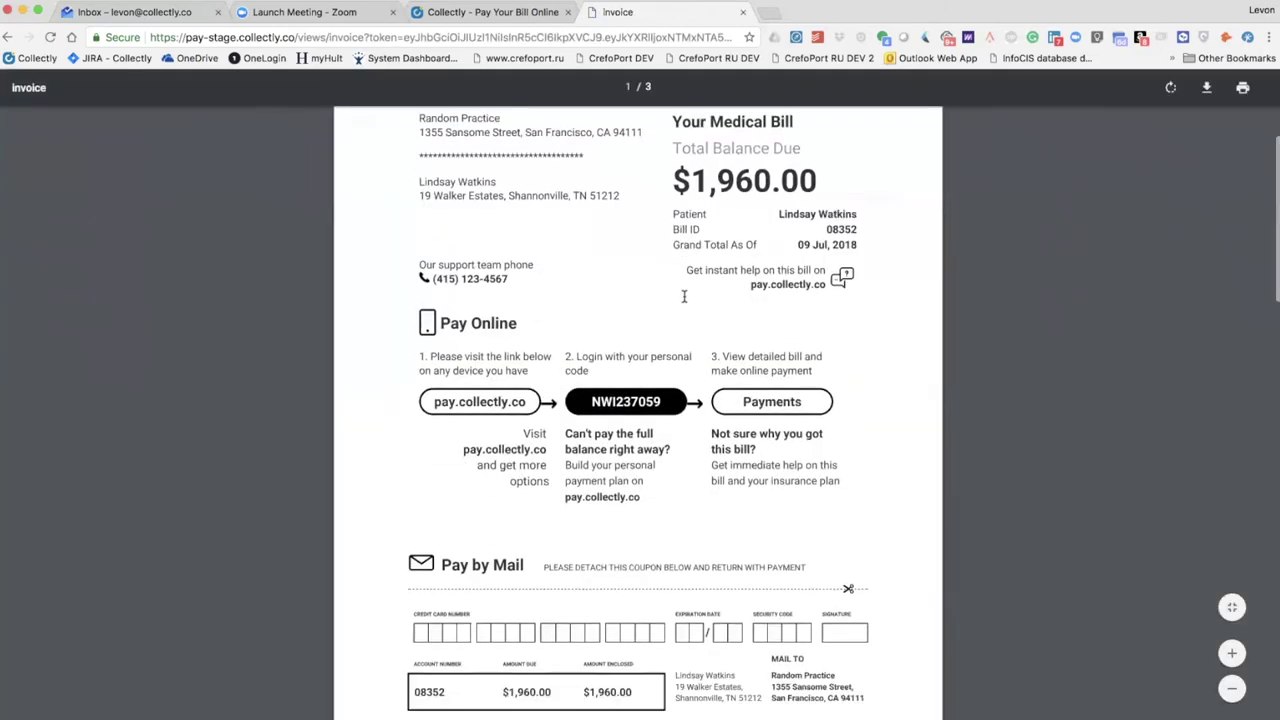
pyautogui.scroll(-8, 684, 295)
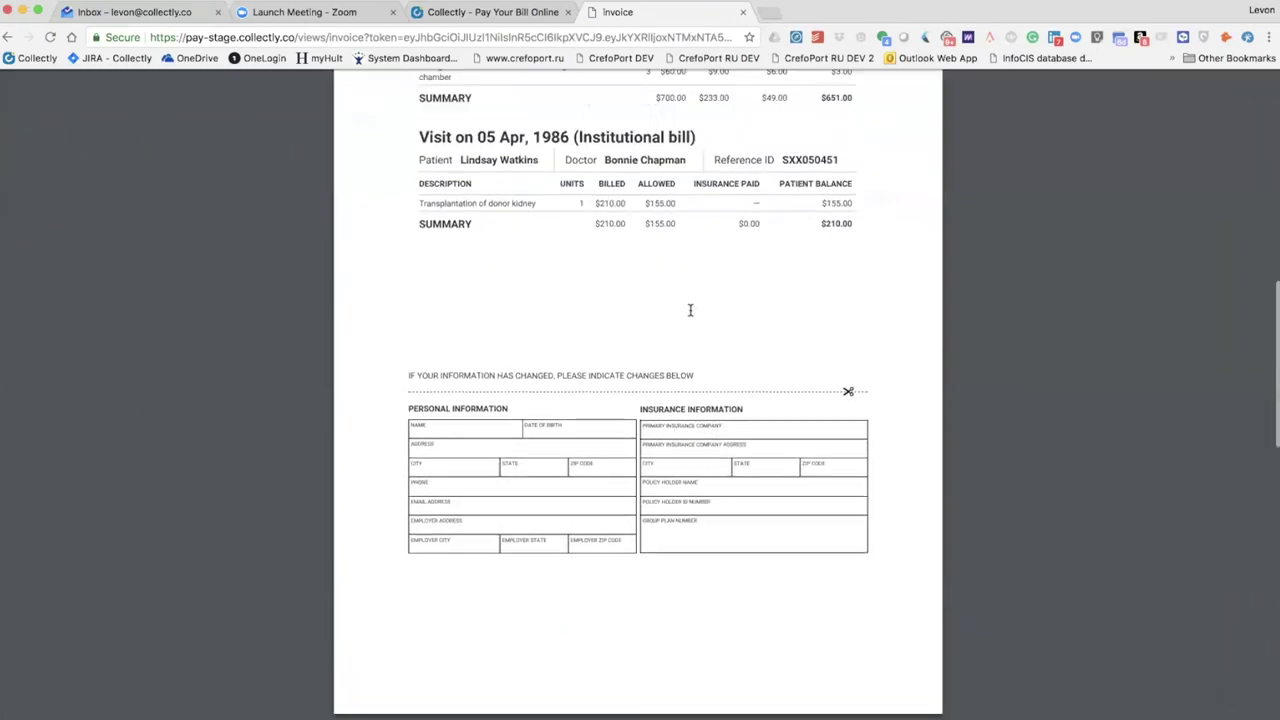
# Scroll through the three-page invoice PDF, then close its tab
pyautogui.scroll(10, 688, 386)
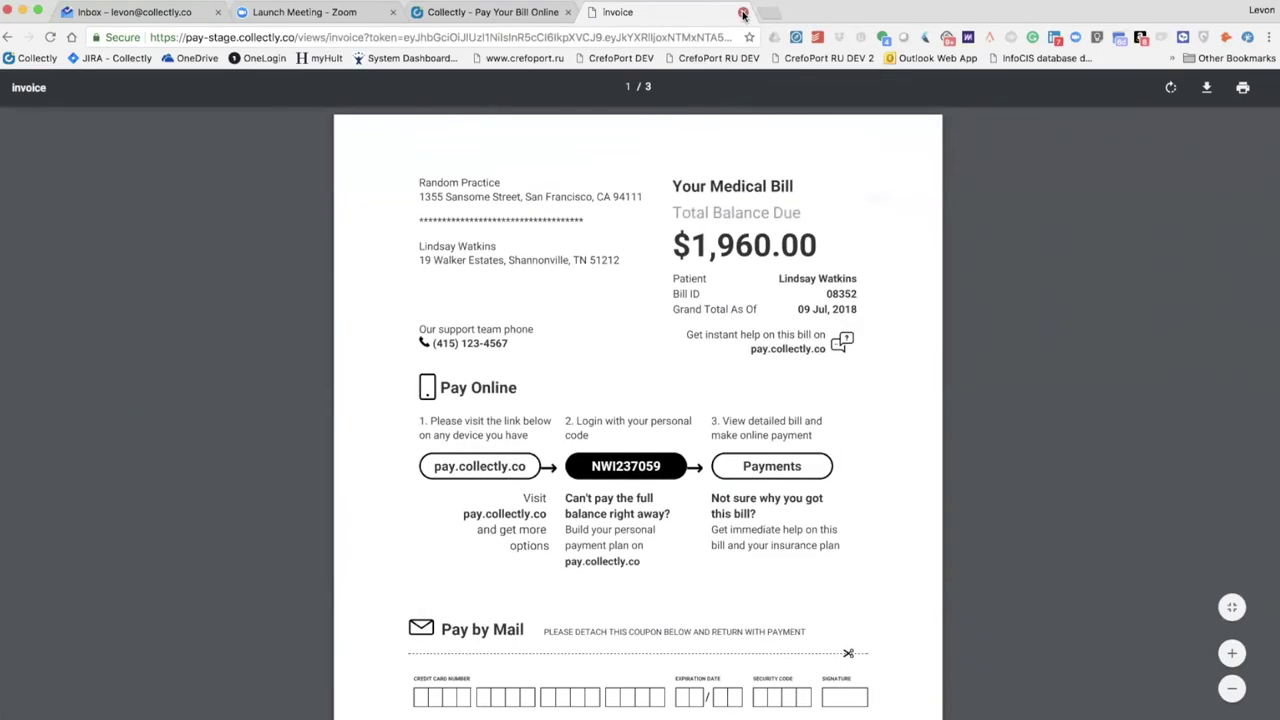
pyautogui.click(743, 13)
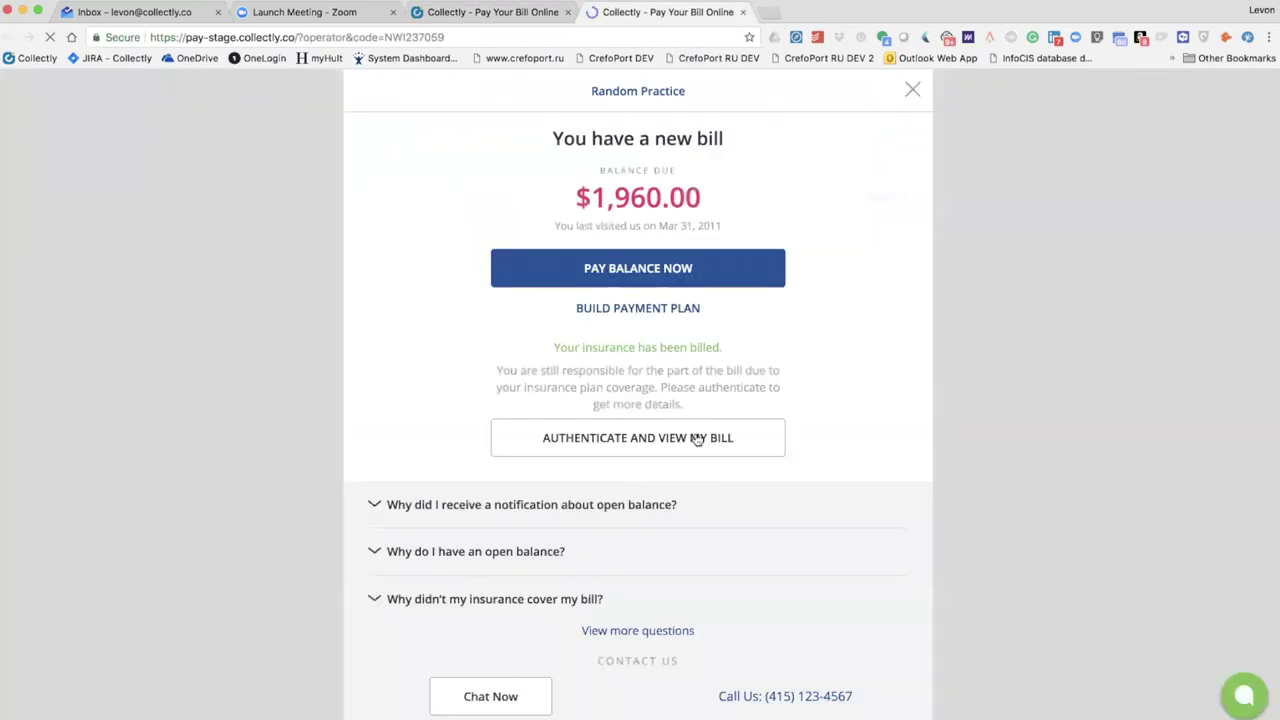
# Re-authenticate with the autofilled last name and scroll the itemized bill down to Pay Balance
pyautogui.click(697, 437)
pyautogui.click(660, 431)
pyautogui.click(651, 459)
pyautogui.click(663, 480)
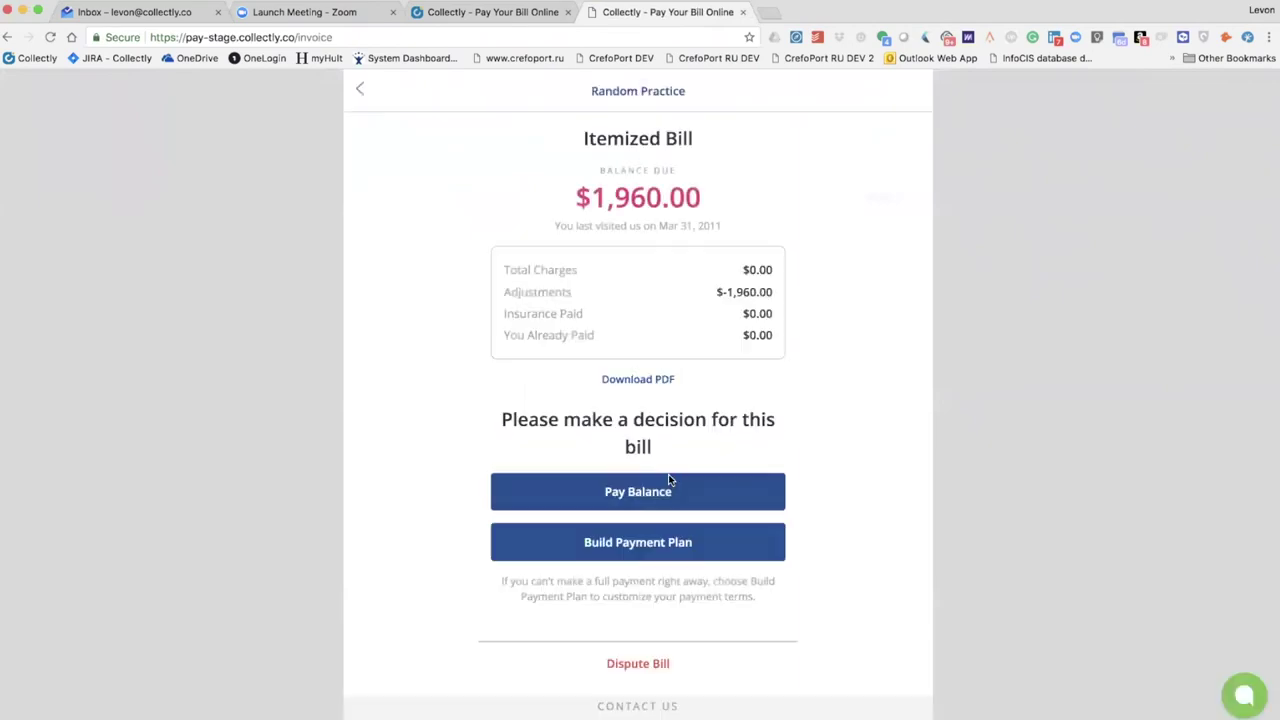
pyautogui.scroll(-10, 766, 483)
pyautogui.scroll(-2, 766, 486)
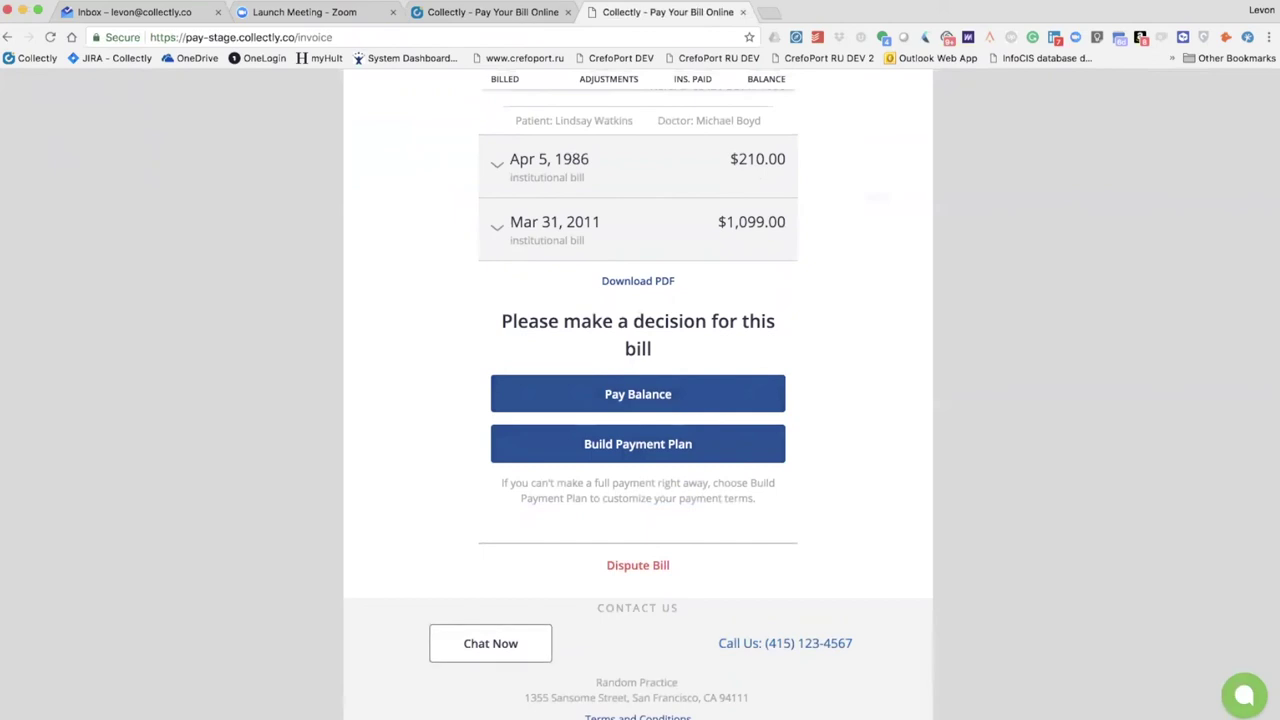
# Open the practice chat and ask 'Why didn't my insurance cover my bill?'
pyautogui.click(490, 643)
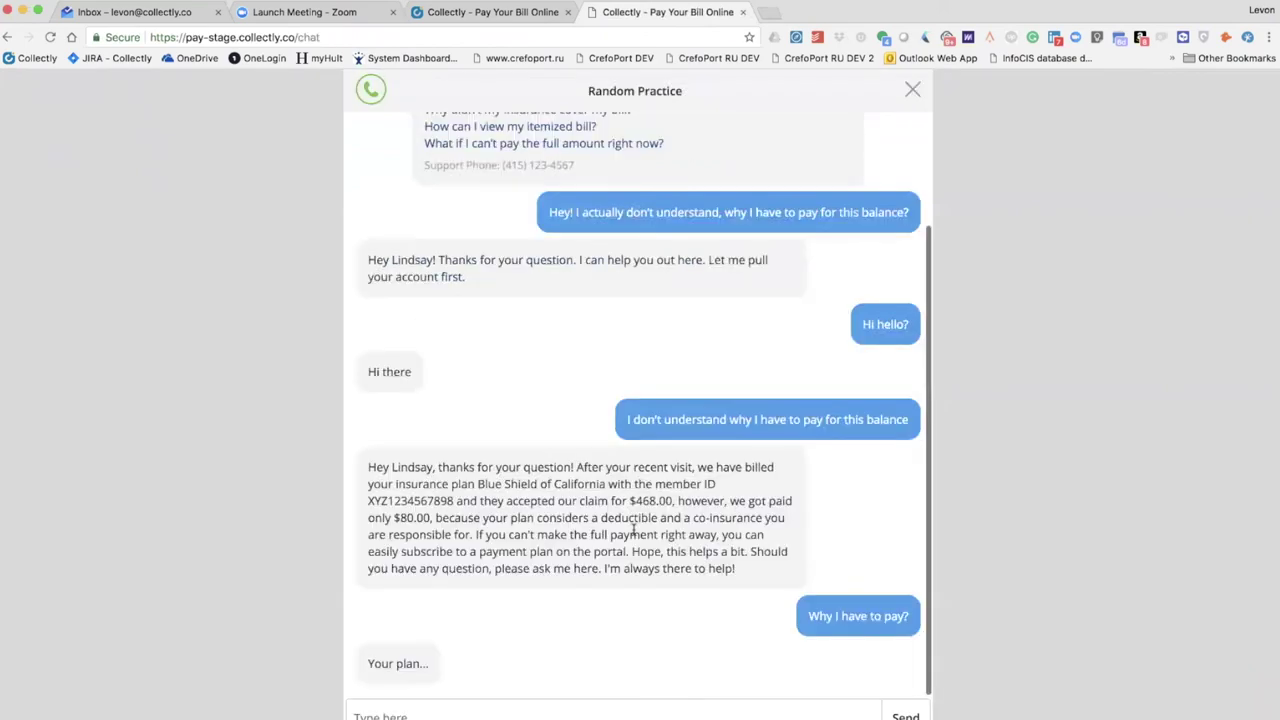
pyautogui.scroll(2, 634, 533)
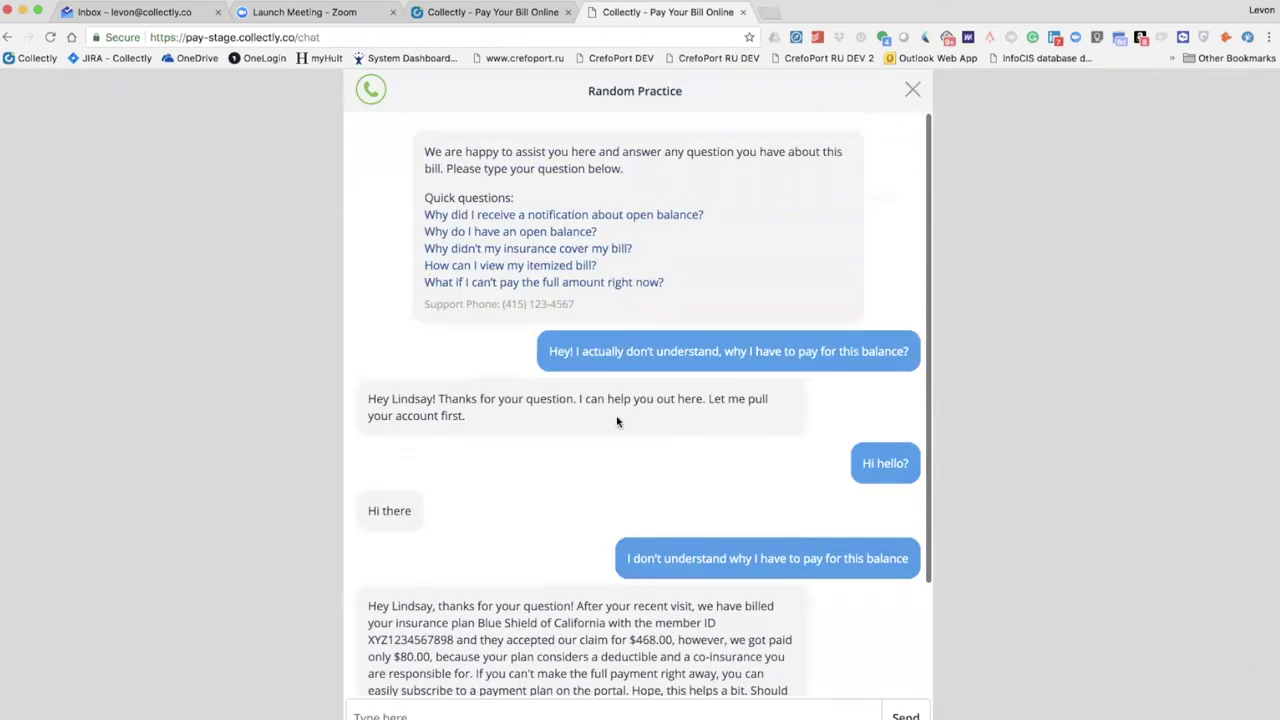
pyautogui.click(549, 257)
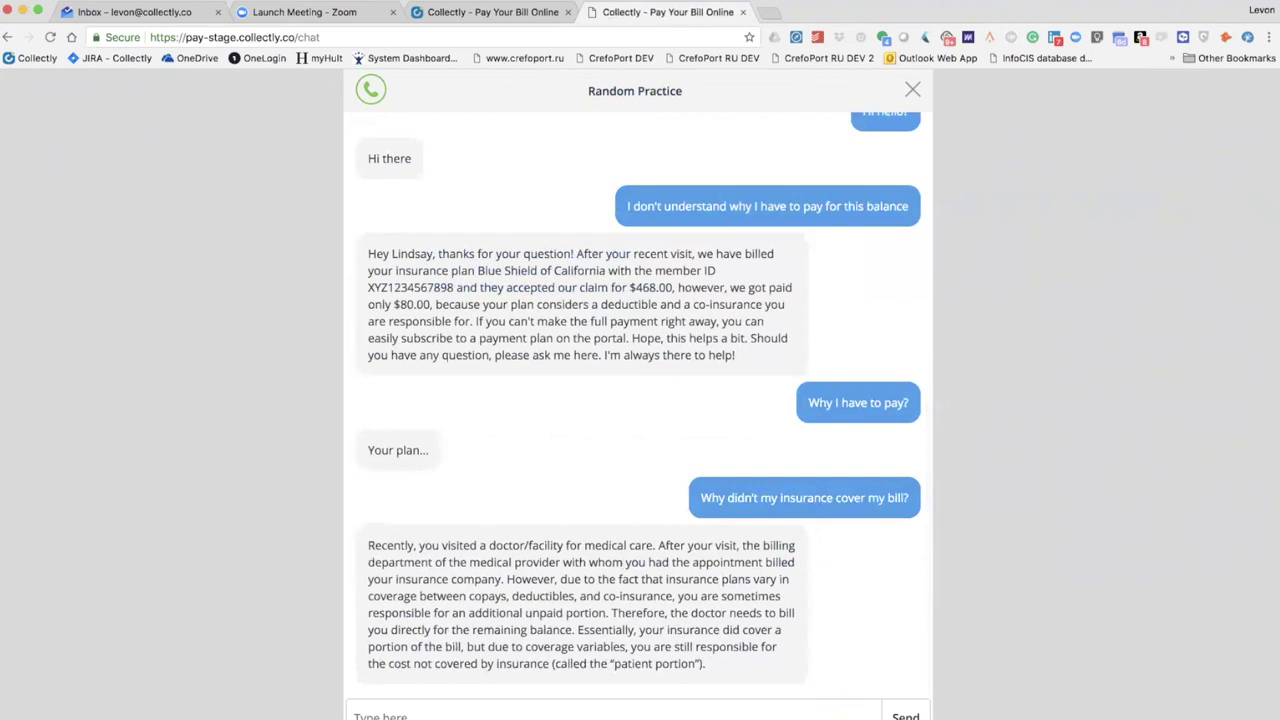
# Read through the bot's insurance explanation, selecting its message text and then clearing the selection
pyautogui.scroll(-2, 689, 490)
pyautogui.scroll(1, 685, 521)
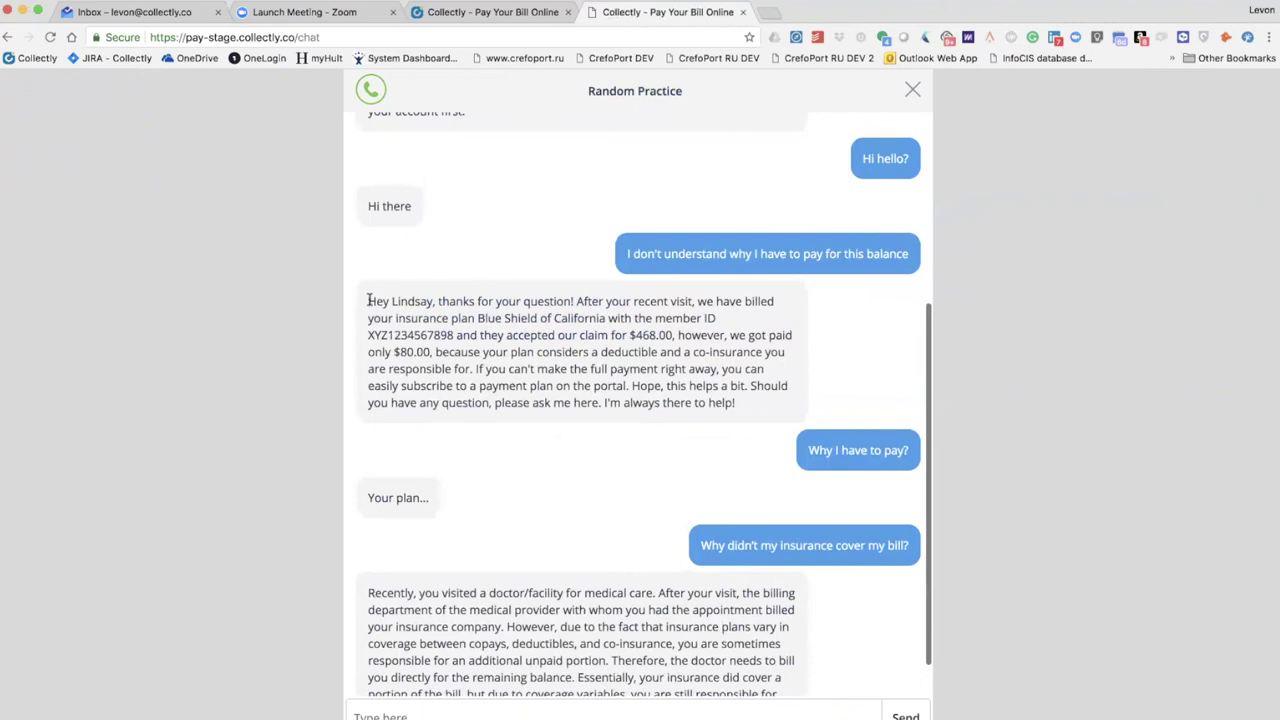
pyautogui.moveTo(368, 296); pyautogui.dragTo(722, 387)
pyautogui.click(730, 393)
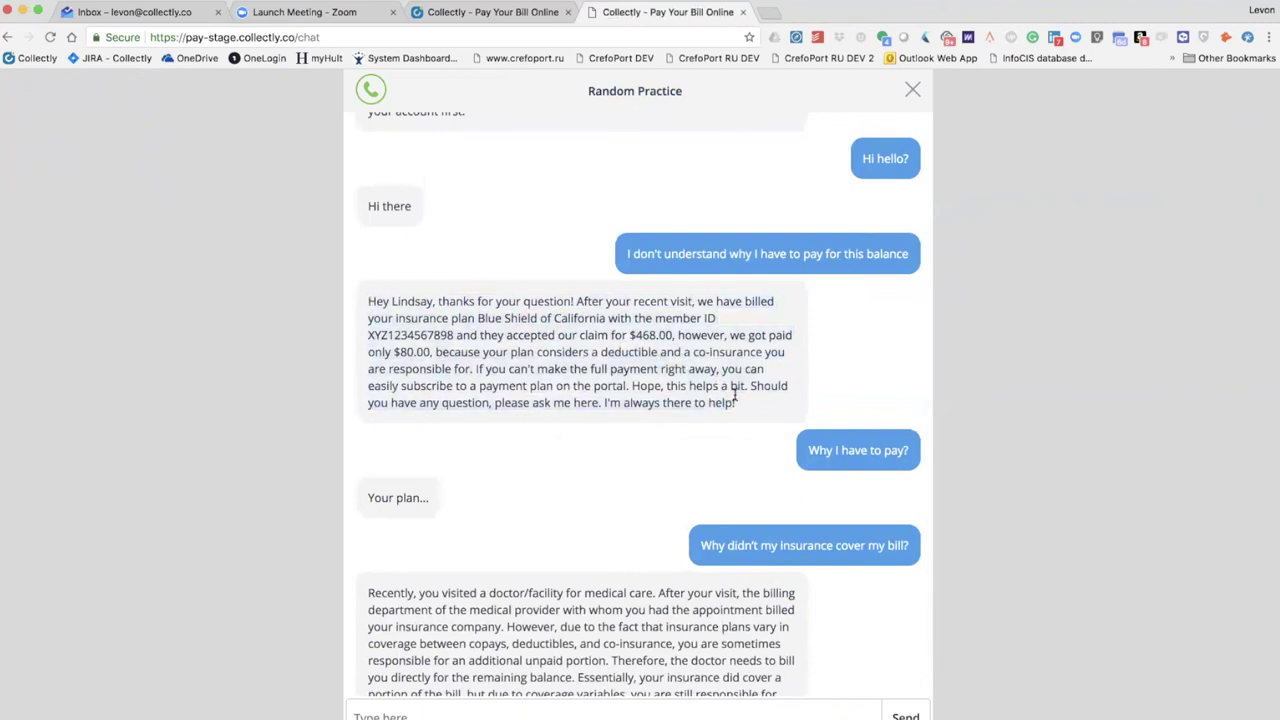
pyautogui.scroll(5, 733, 395)
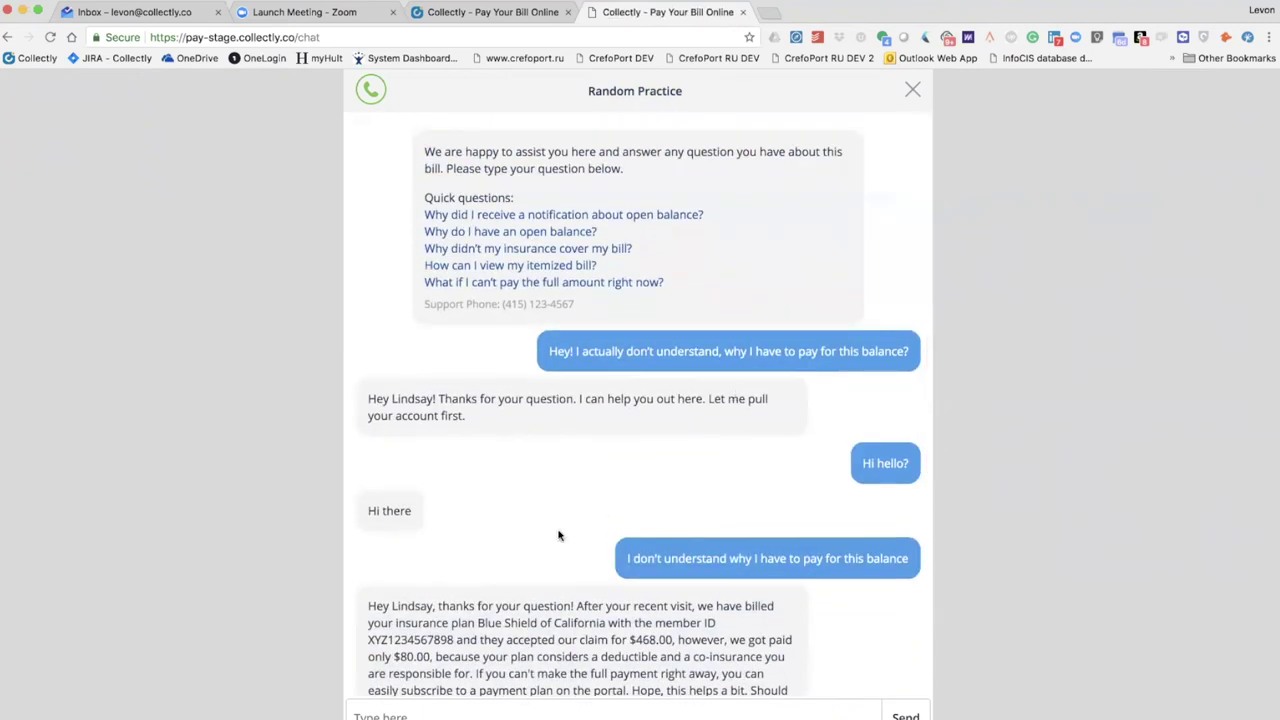